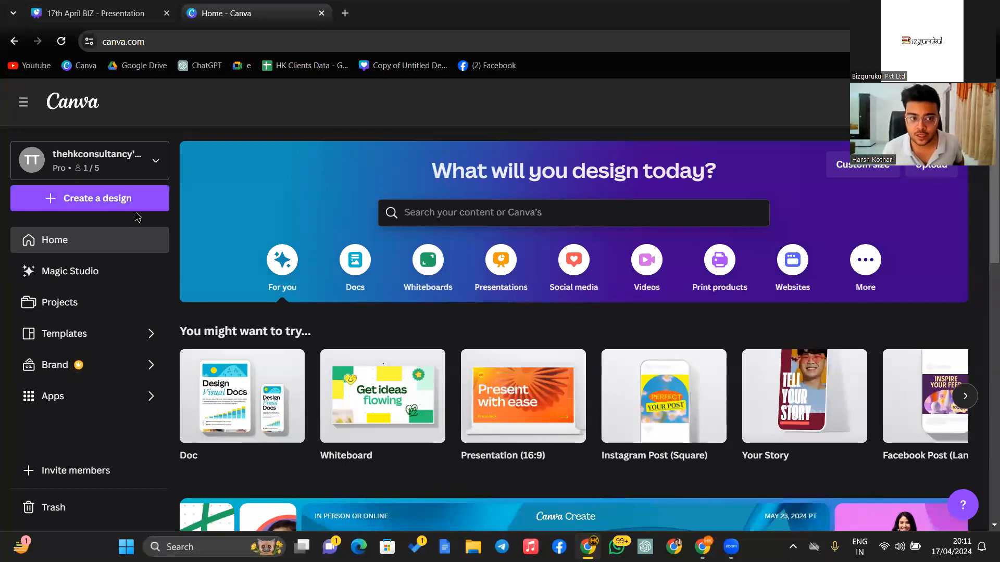
- Create a new Instagram Post (Square) design at 1080 × 1080 px
left_click(89, 199)
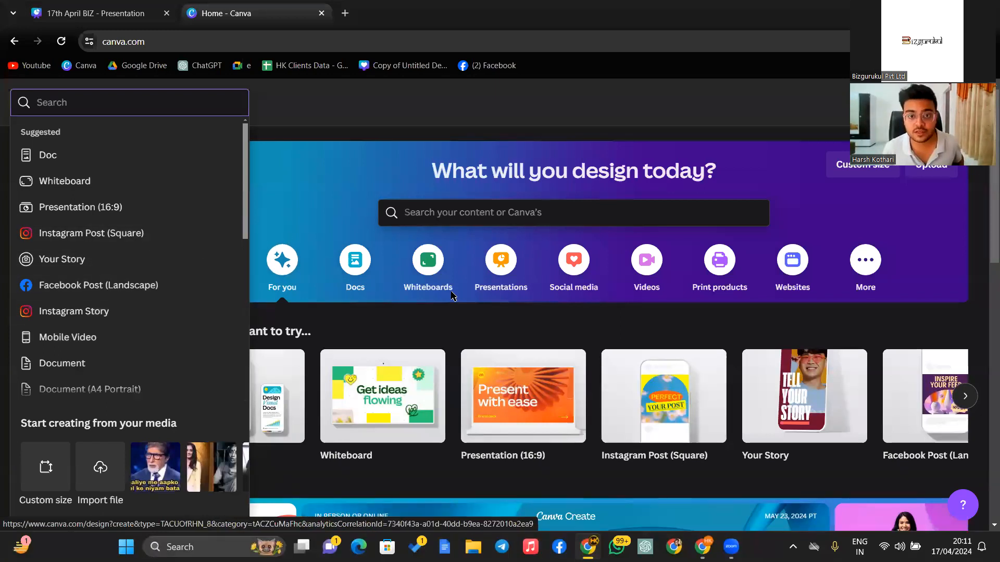
left_click(50, 237)
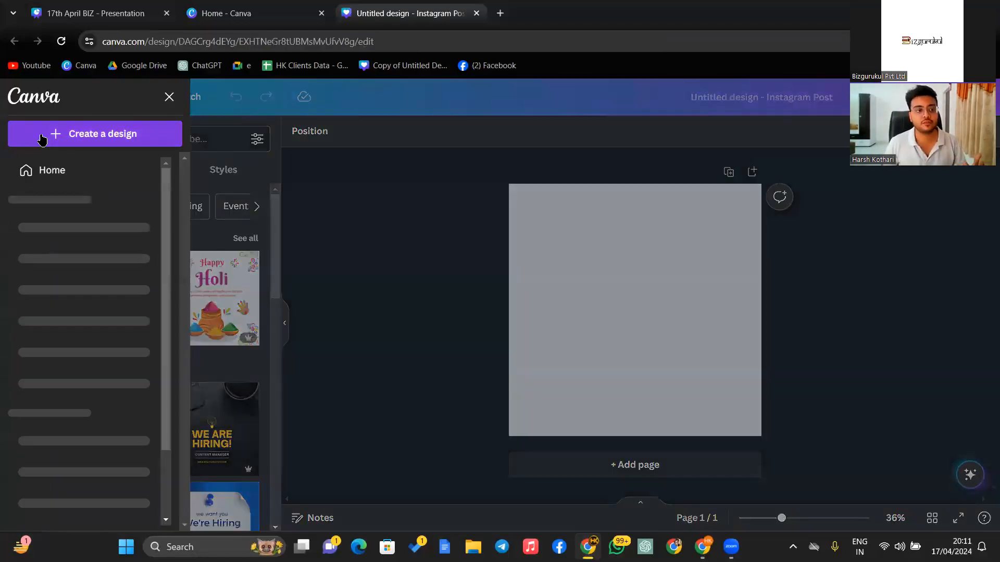
left_click(47, 167)
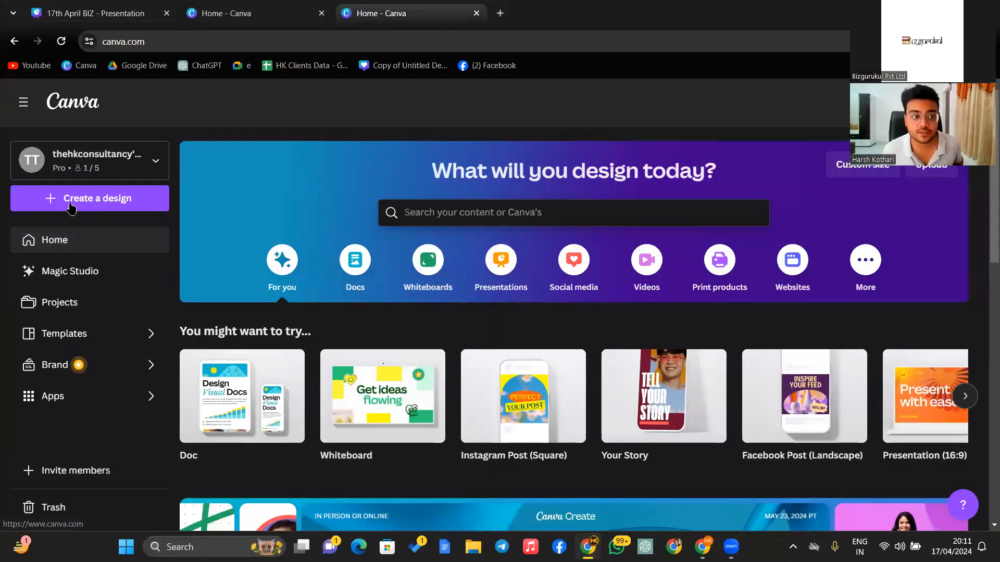
left_click(111, 197)
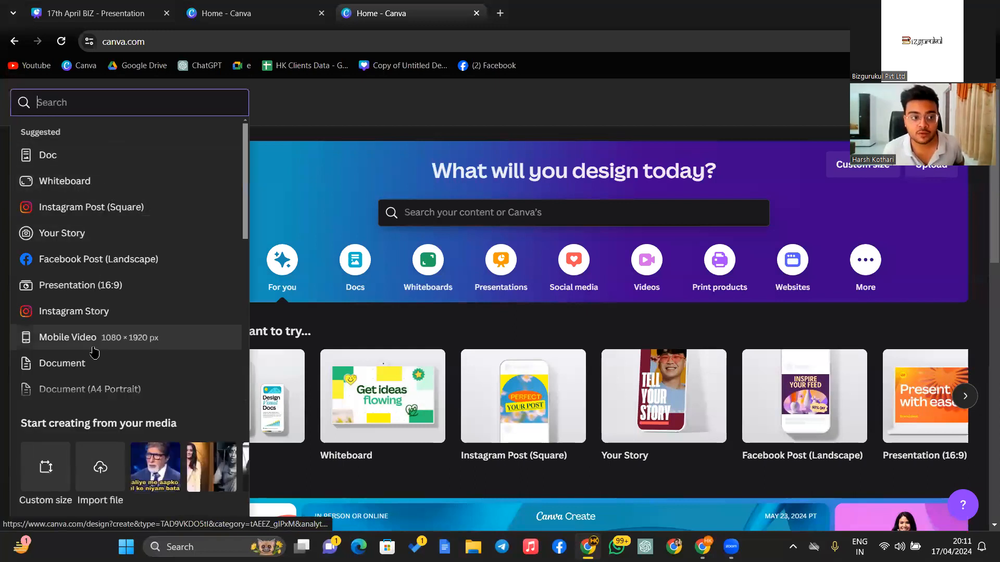
left_click(97, 213)
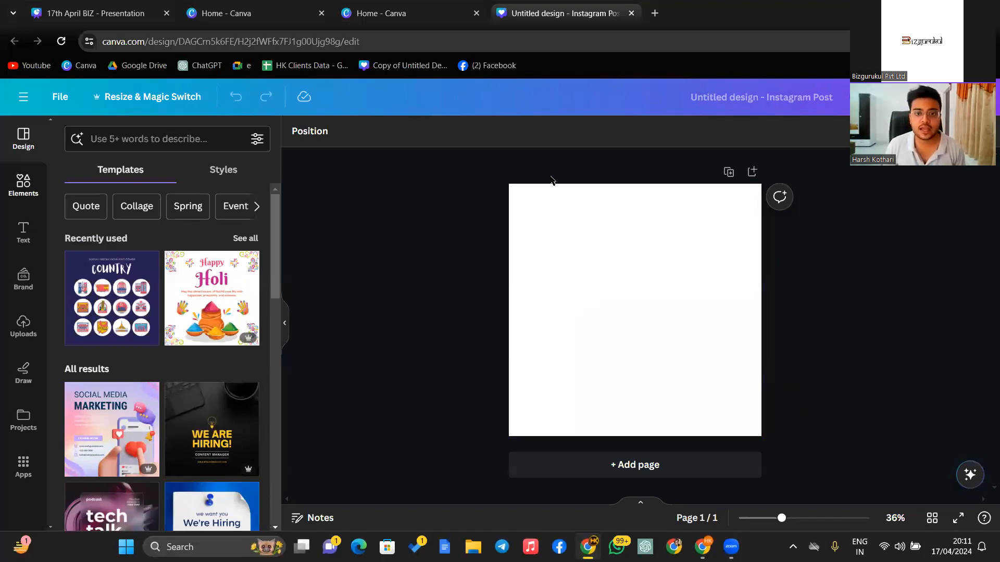
- Search Elements for '3d circle' graphics and add the orange 3D circle to the page
left_click(640, 275)
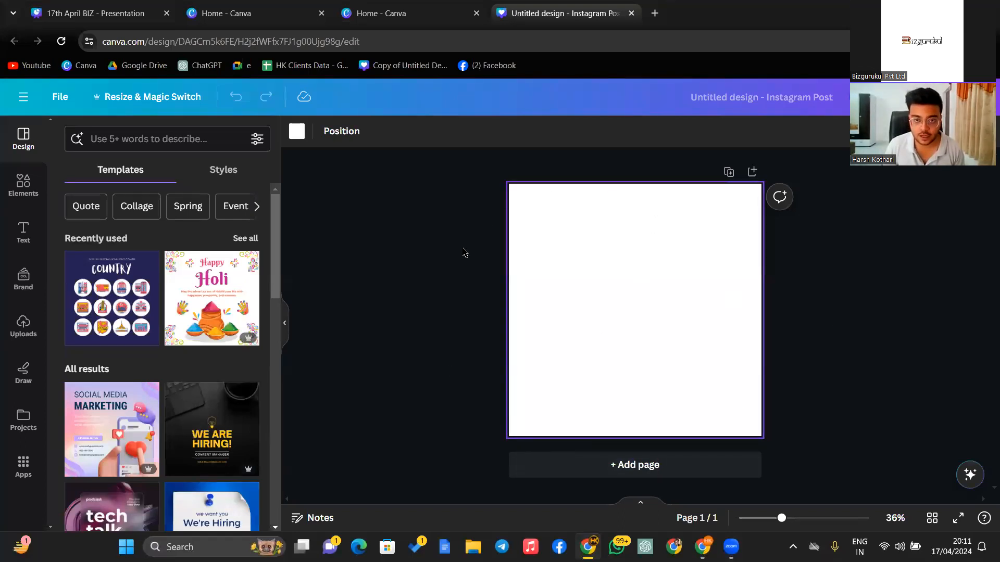
left_click(10, 199)
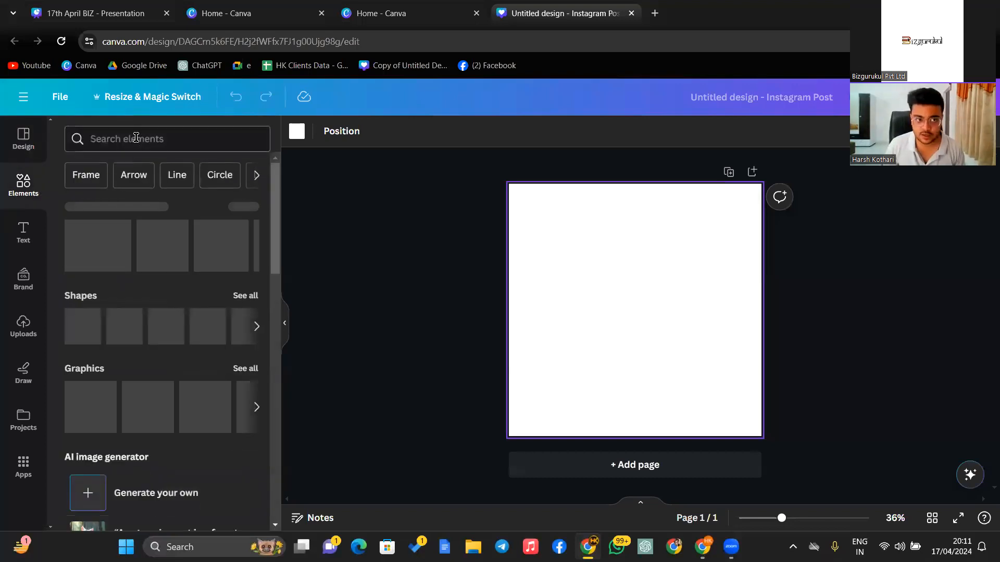
left_click(129, 140)
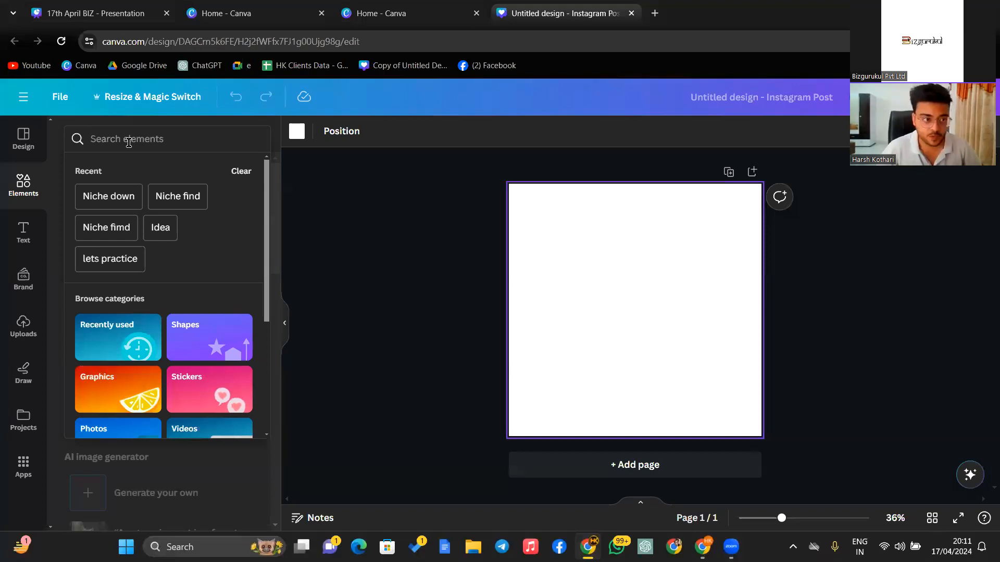
type("3d")
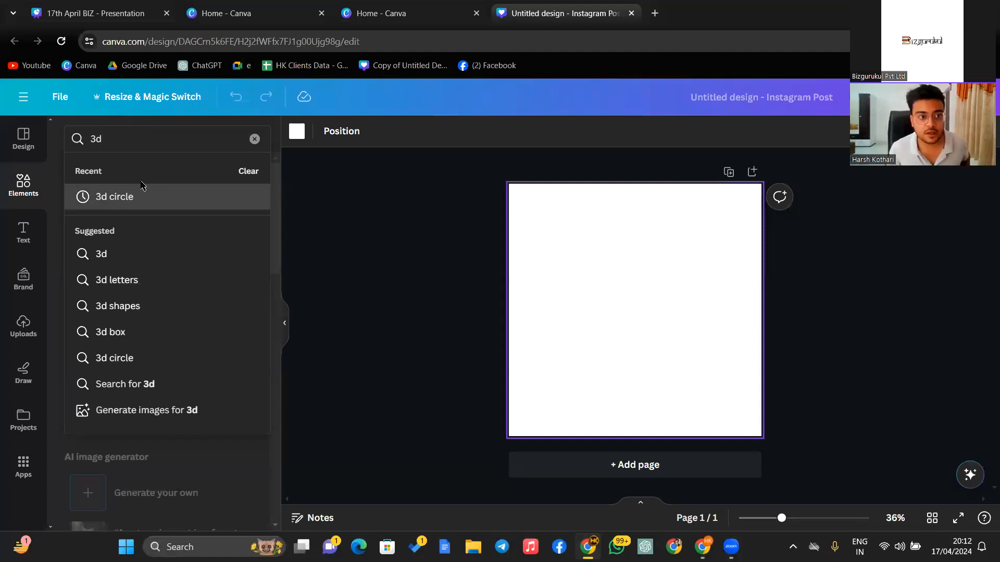
left_click(266, 210)
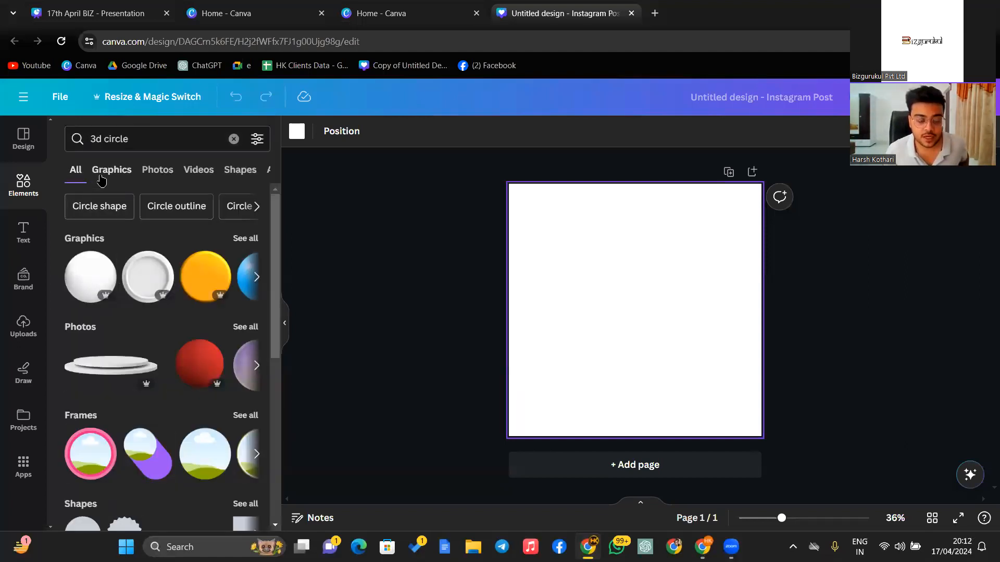
left_click(111, 170)
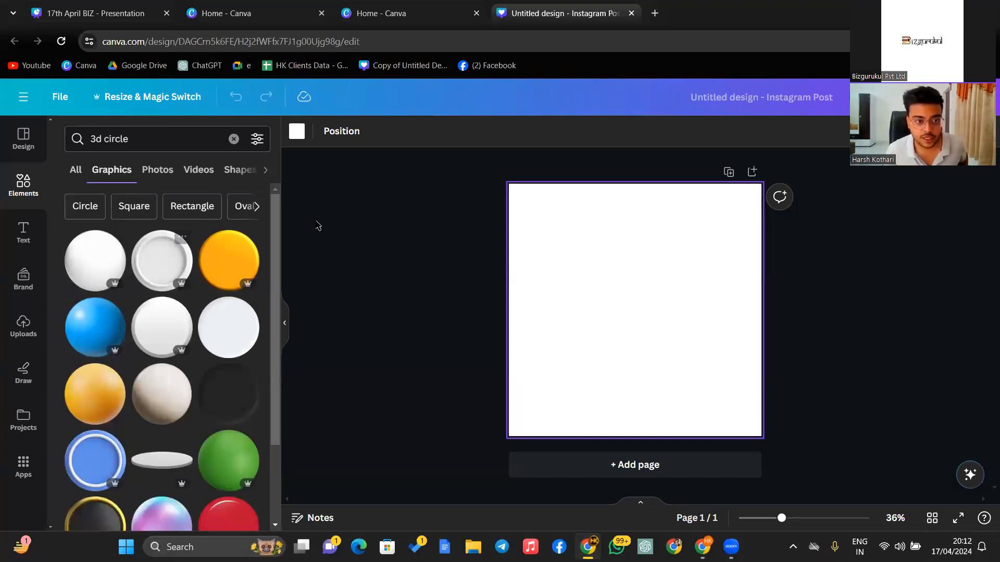
left_click(220, 264)
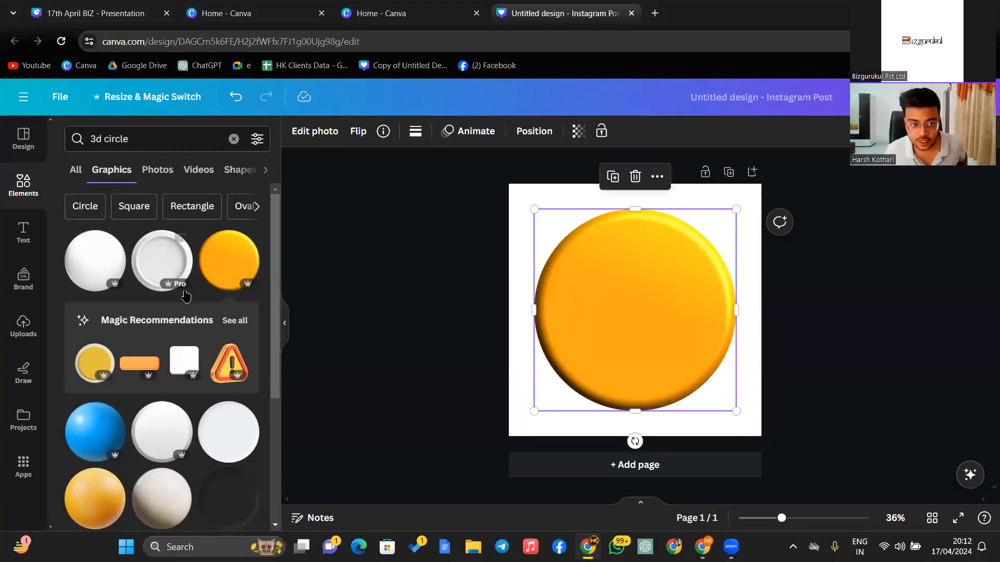
- Stretch the yellow 3D circle from both corners to 1080 × 1080 so it covers the page, then deselect it
scroll(182, 313, "down", 4)
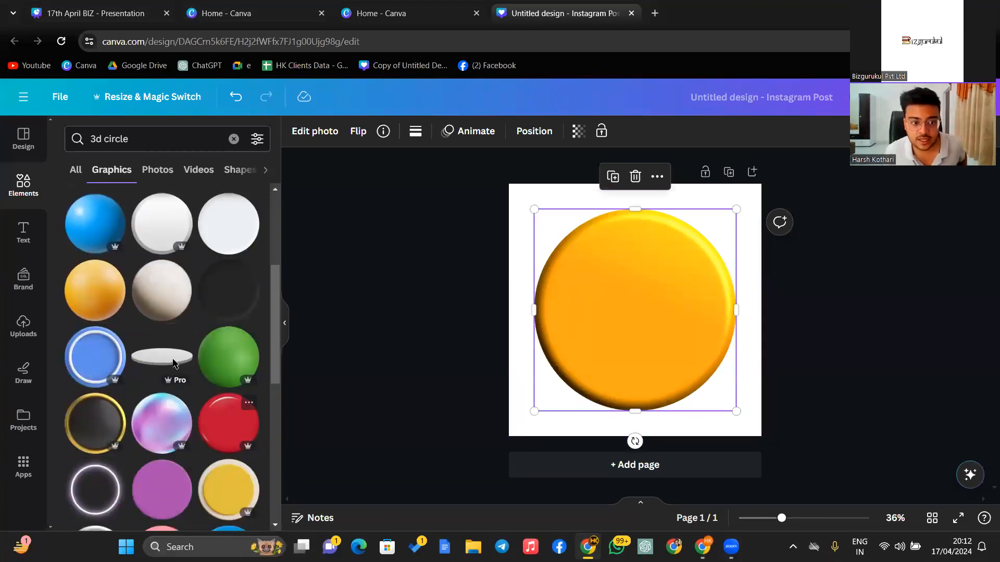
scroll(143, 437, "down", 3)
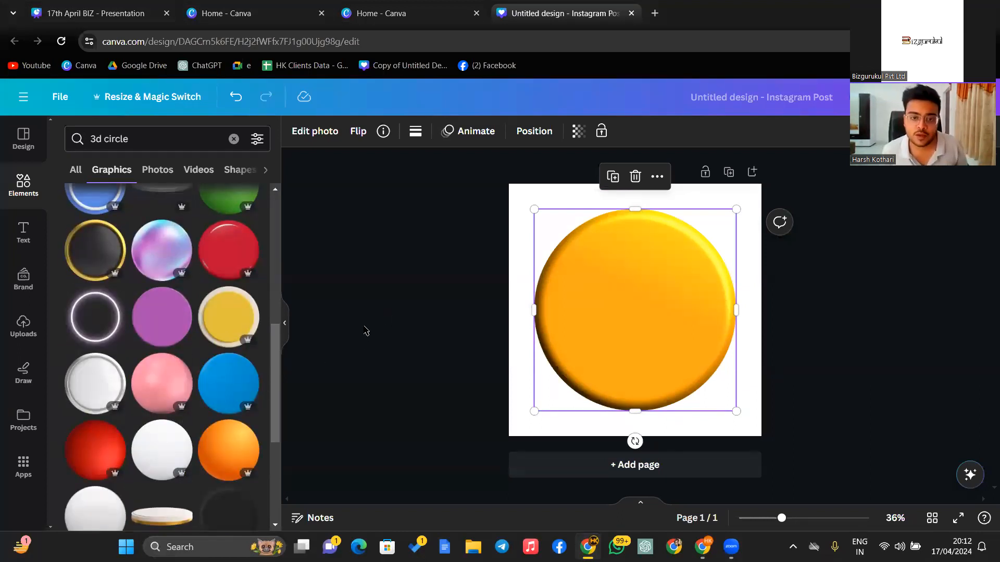
scroll(221, 416, "down", 1)
scroll(222, 417, "down", 1)
scroll(237, 333, "up", 2)
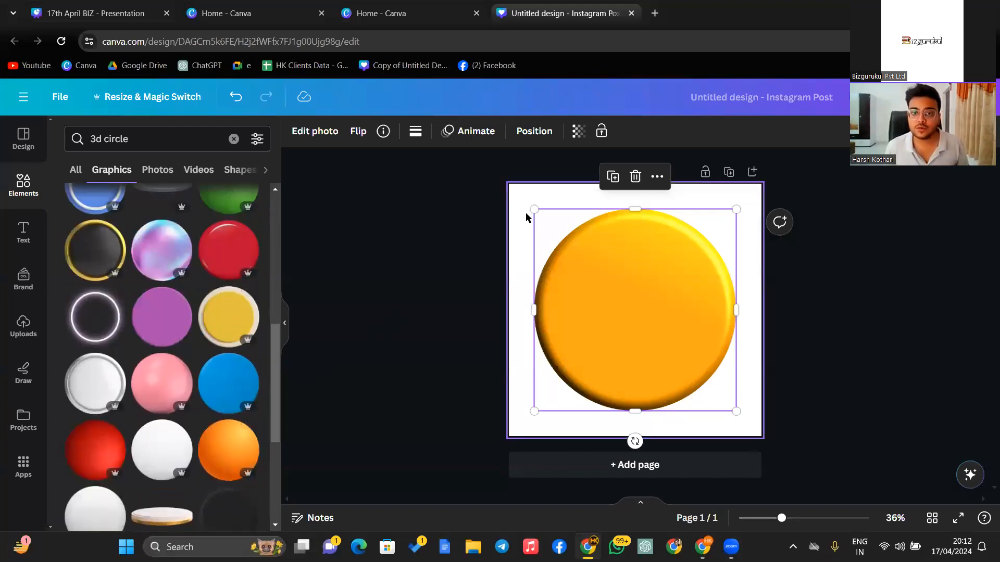
left_click_drag(534, 209, 509, 185)
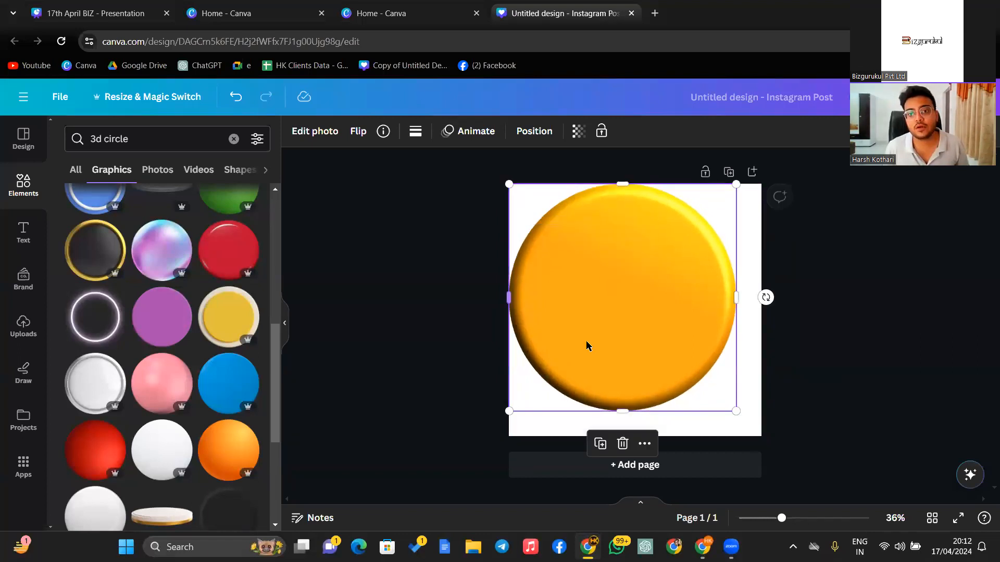
left_click_drag(732, 413, 755, 452)
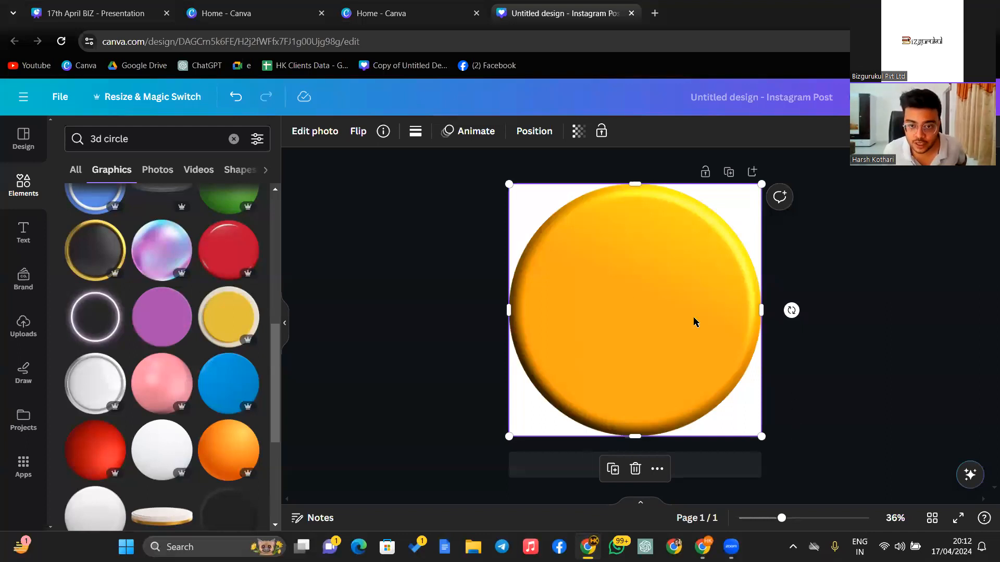
left_click(483, 332)
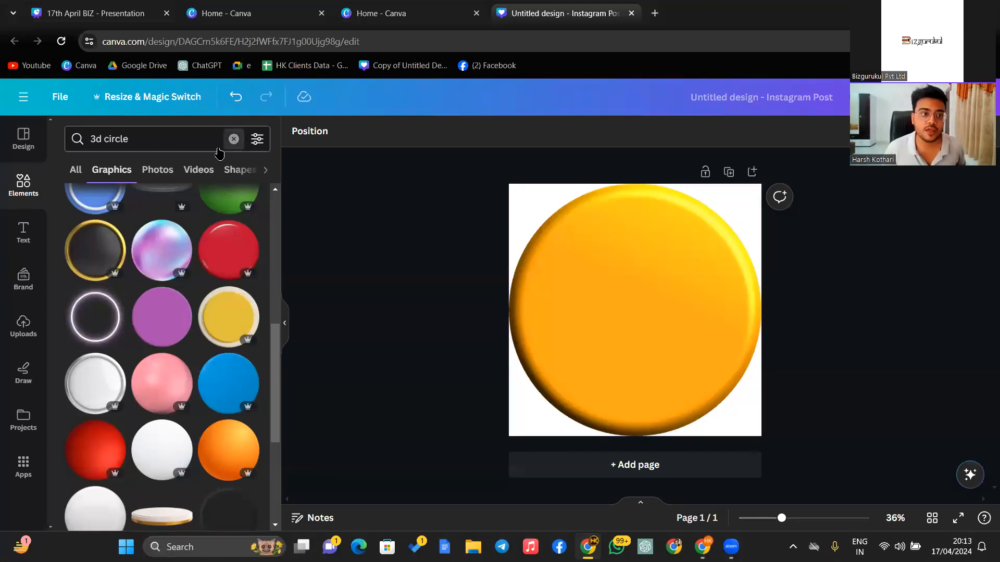
- Replace the '3d circle' search with 'legal' graphics, browse the results, and reselect the yellow circle
left_click(234, 139)
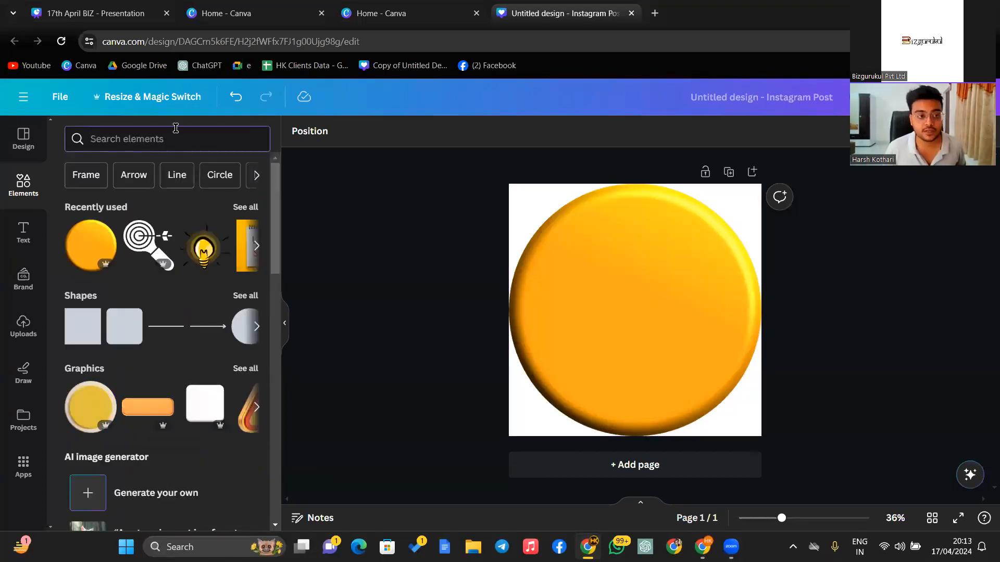
type("legal")
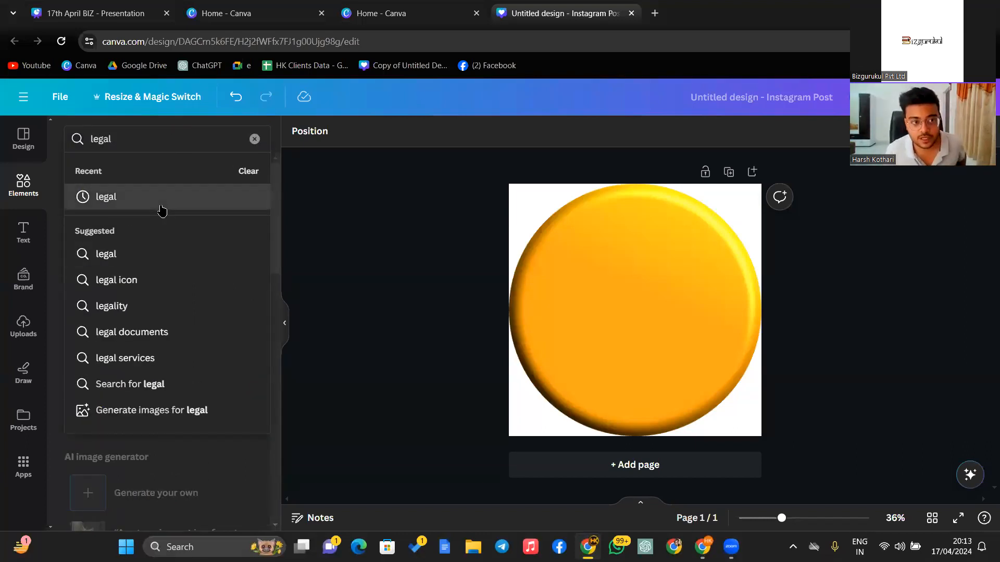
left_click(106, 197)
left_click(243, 236)
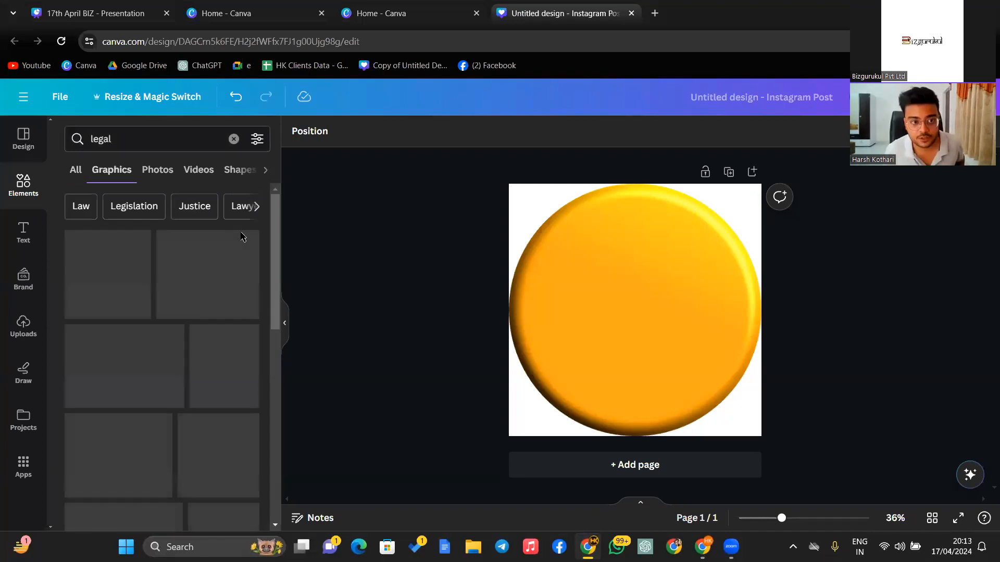
scroll(208, 304, "down", 5)
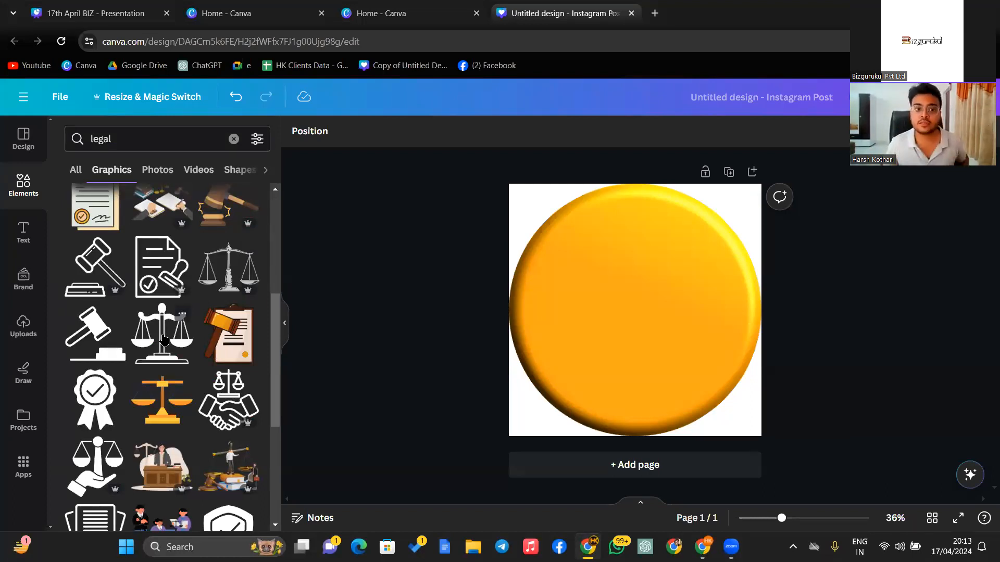
left_click(603, 249)
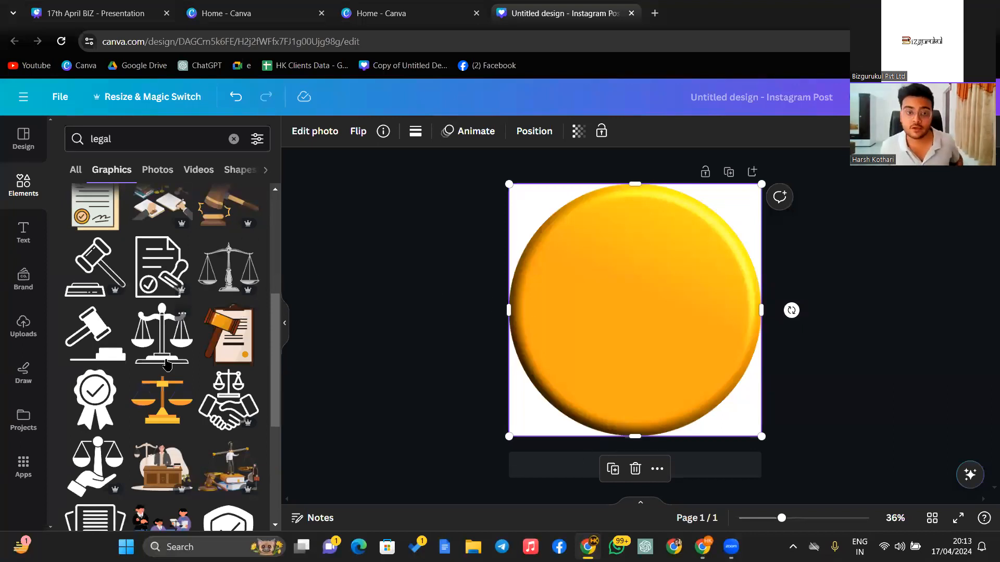
- Duplicate the circle page and place the handshake-with-scales icon on page 1's circle
left_click(729, 172)
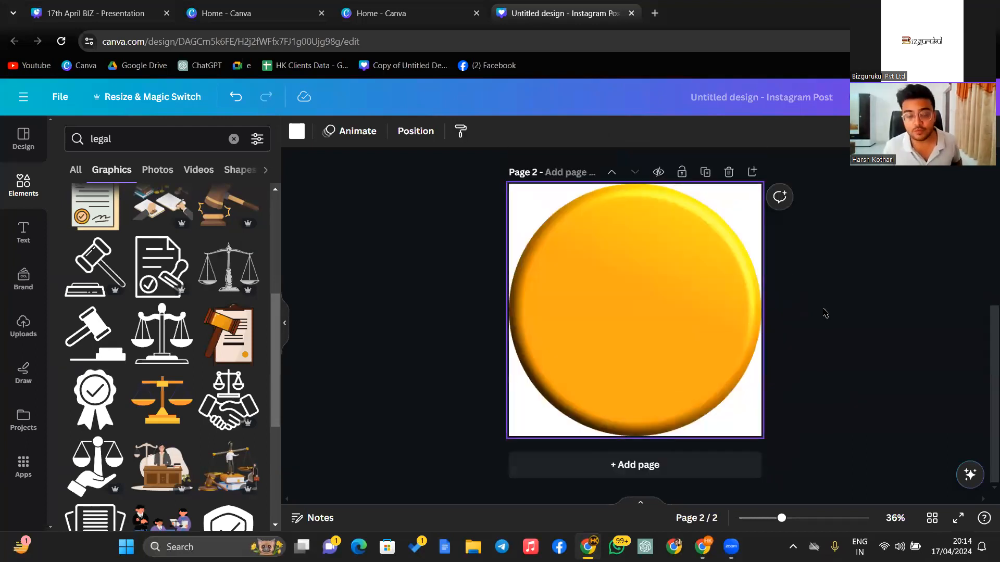
scroll(836, 292, "up", 3)
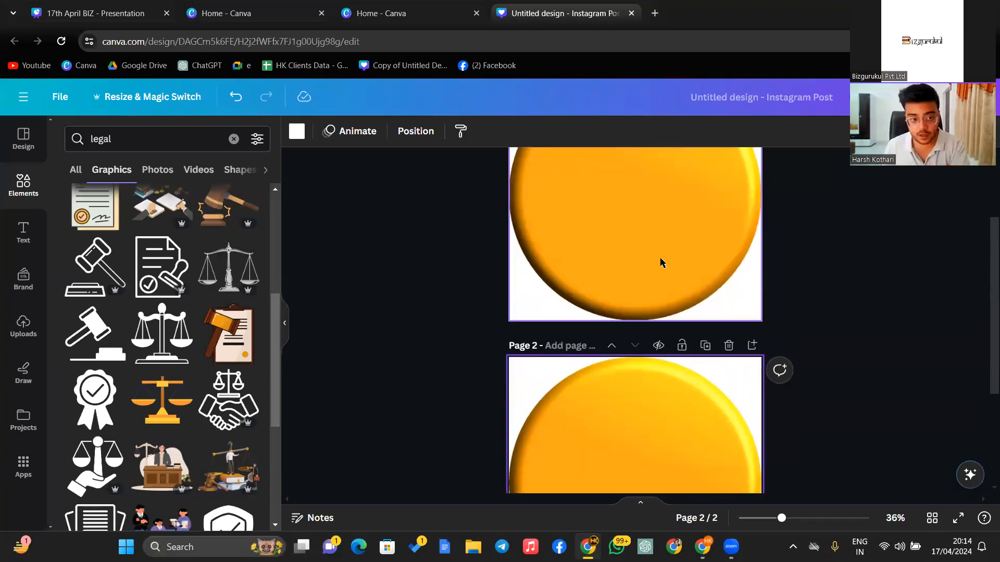
scroll(659, 262, "up", 2)
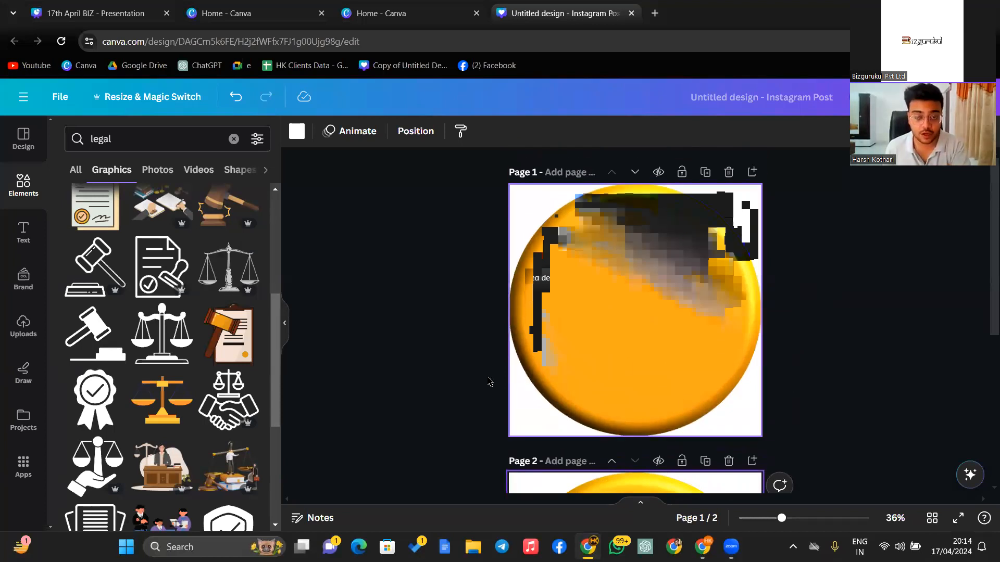
scroll(508, 276, "down", 3)
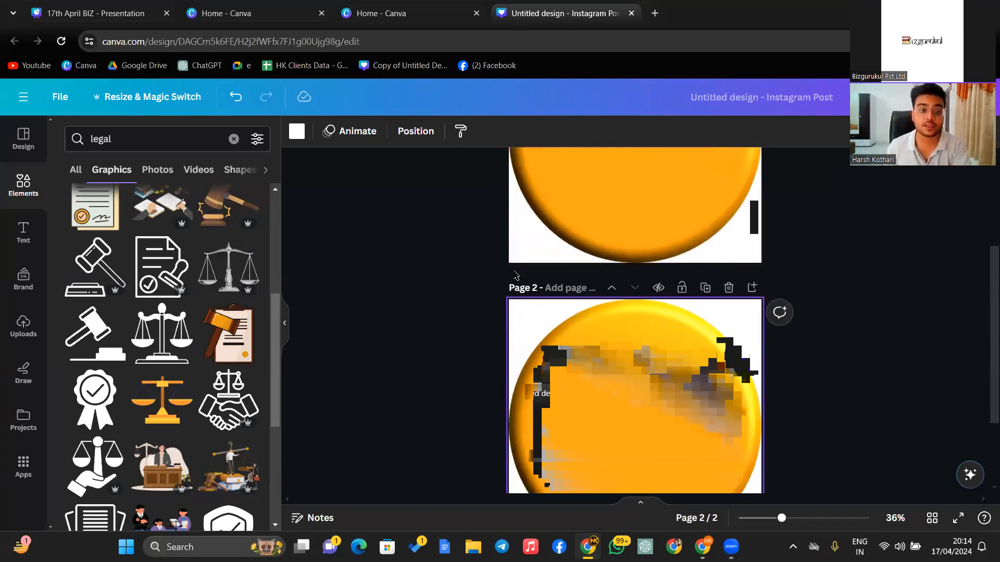
scroll(579, 307, "up", 3)
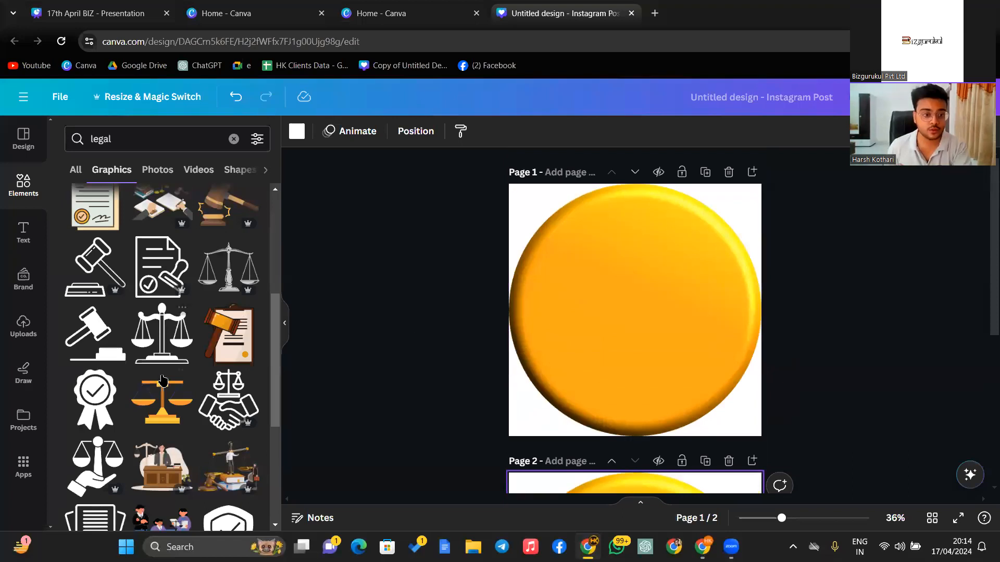
left_click(228, 400)
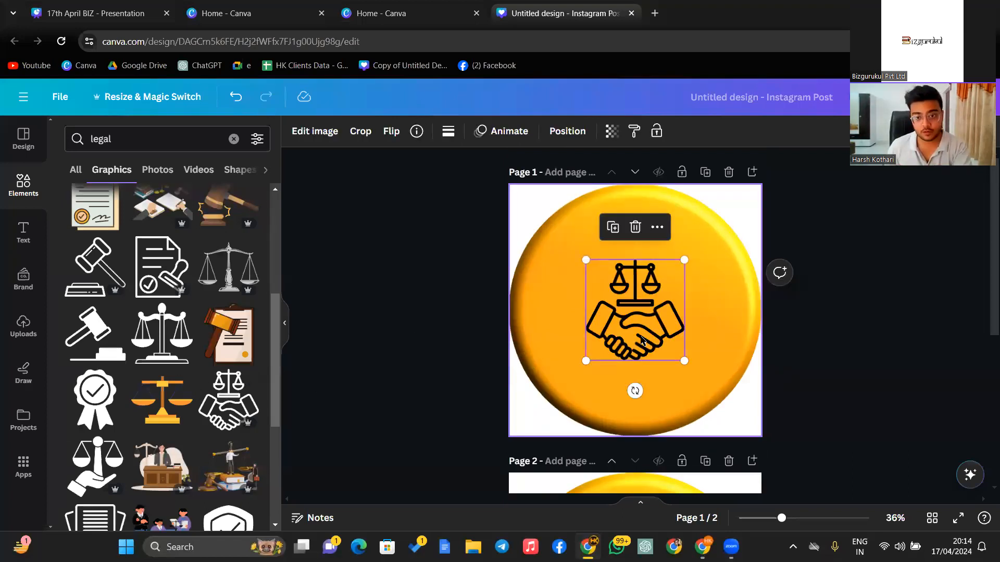
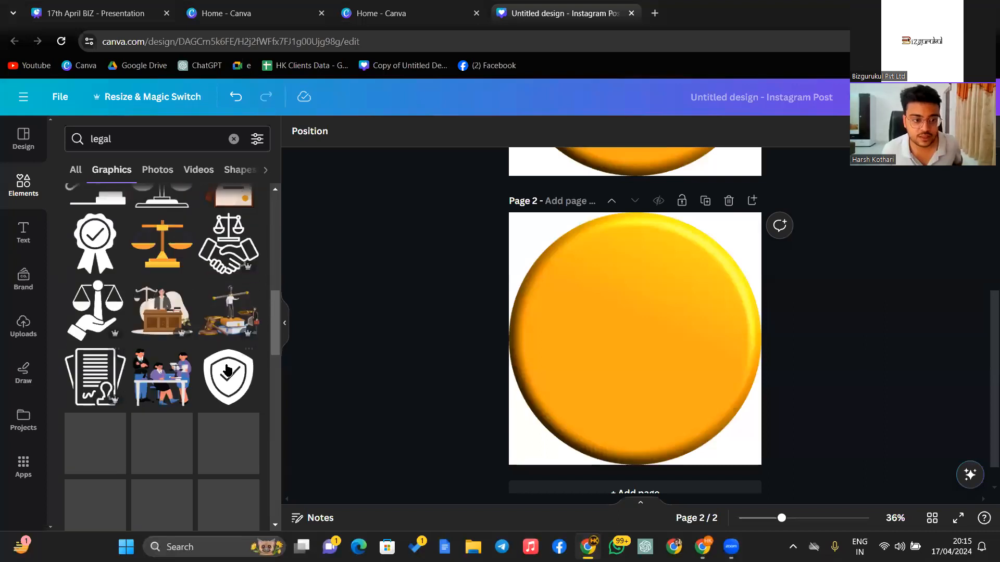
- Add a black scales-of-justice graphic from the 'legal' results to page 2's yellow circle
scroll(166, 388, "down", 3)
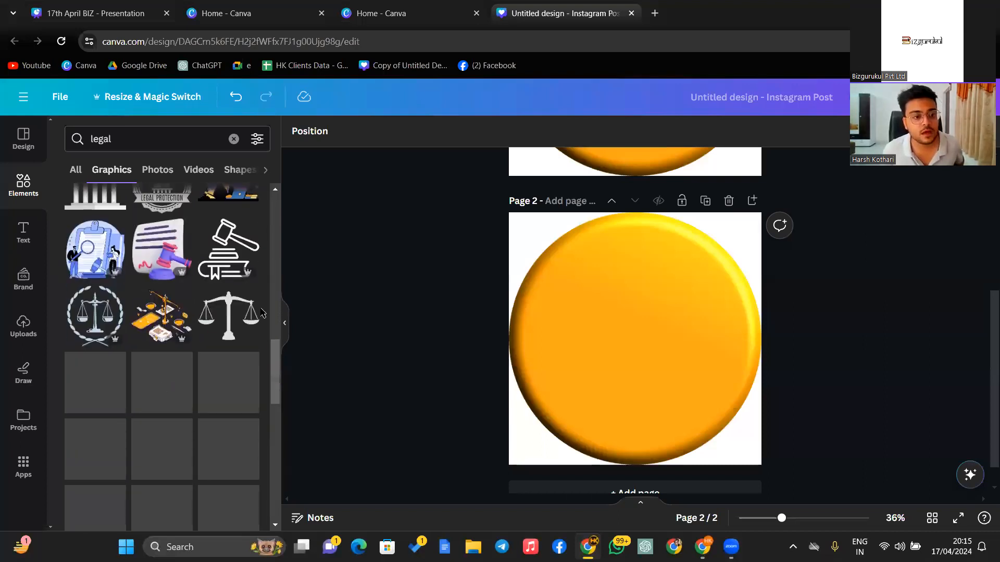
scroll(156, 313, "down", 3)
scroll(167, 322, "down", 5)
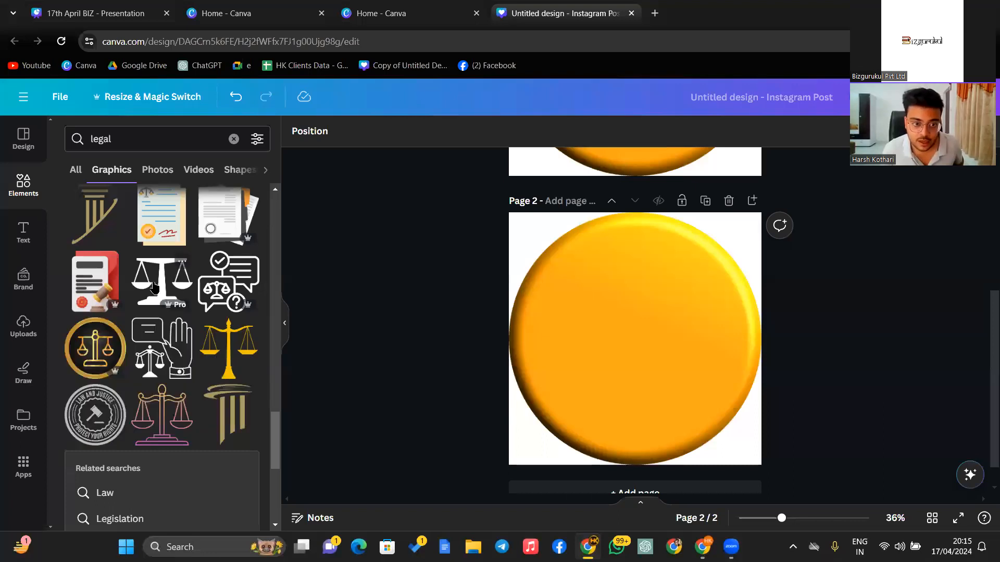
left_click(153, 286)
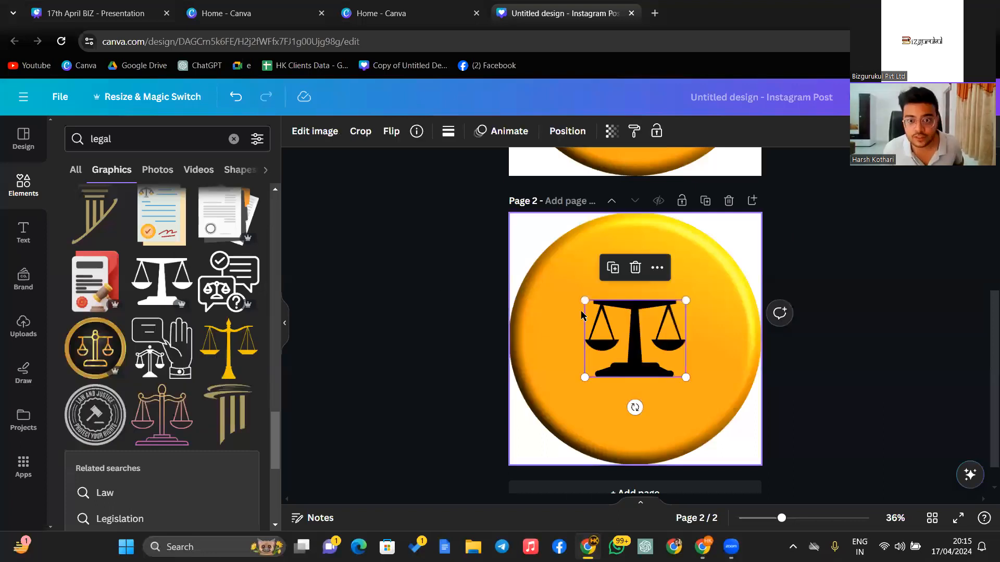
left_click(814, 276)
- Delete page 1's old handshake icon and put a scales graphic on its yellow circle
scroll(813, 276, "up", 5)
left_click(647, 328)
left_click(635, 227)
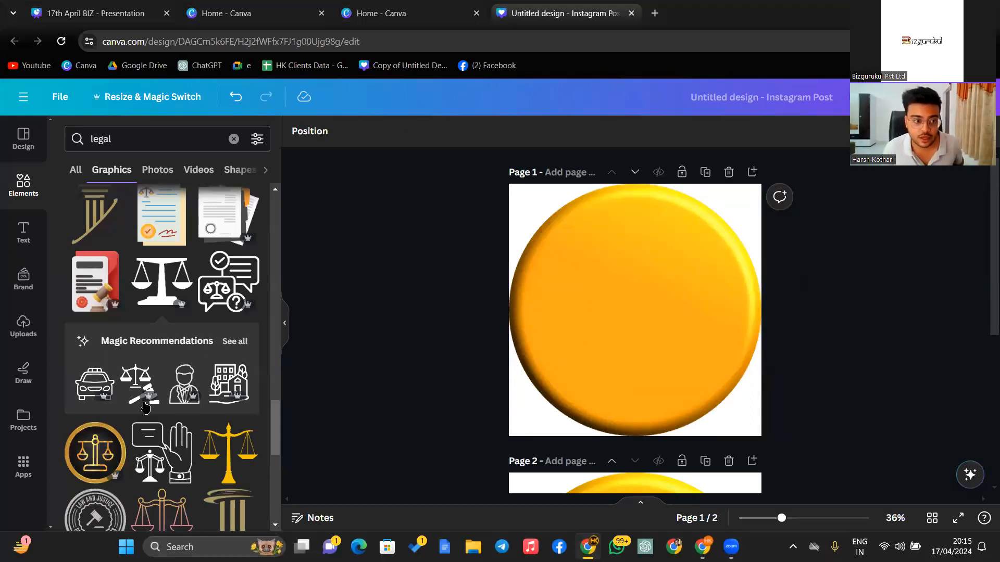
scroll(146, 404, "up", 5)
scroll(146, 403, "up", 3)
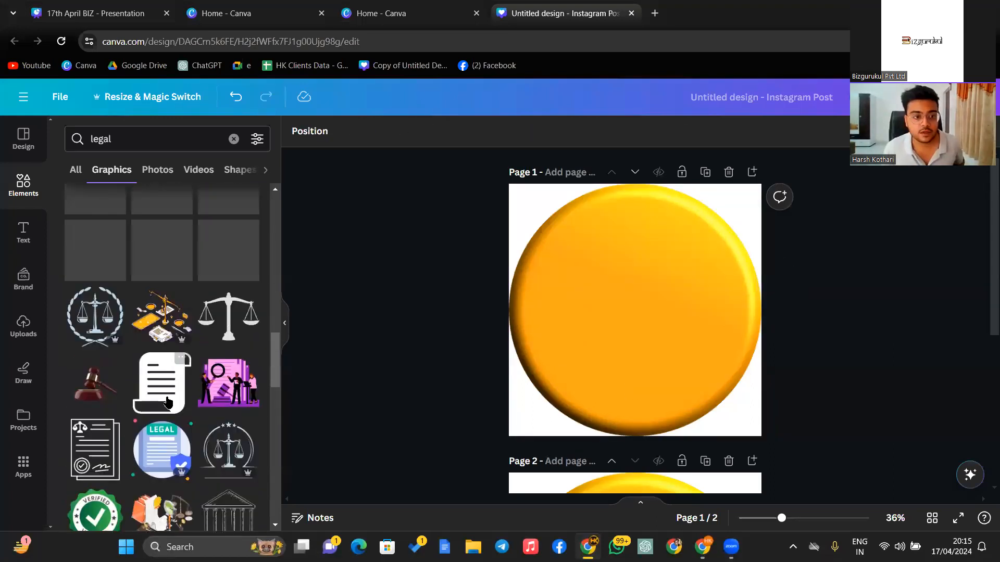
scroll(96, 412, "up", 2)
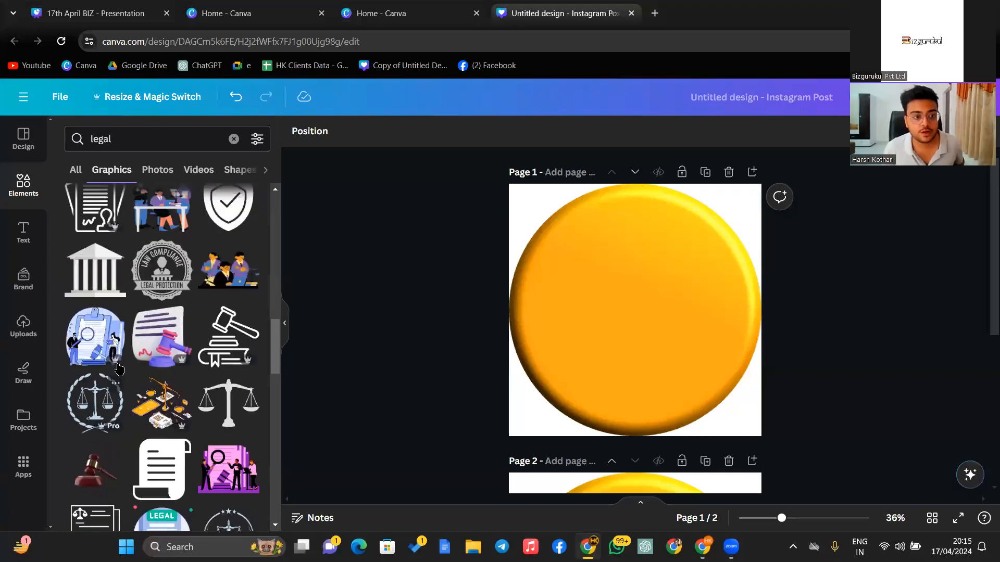
scroll(119, 369, "up", 4)
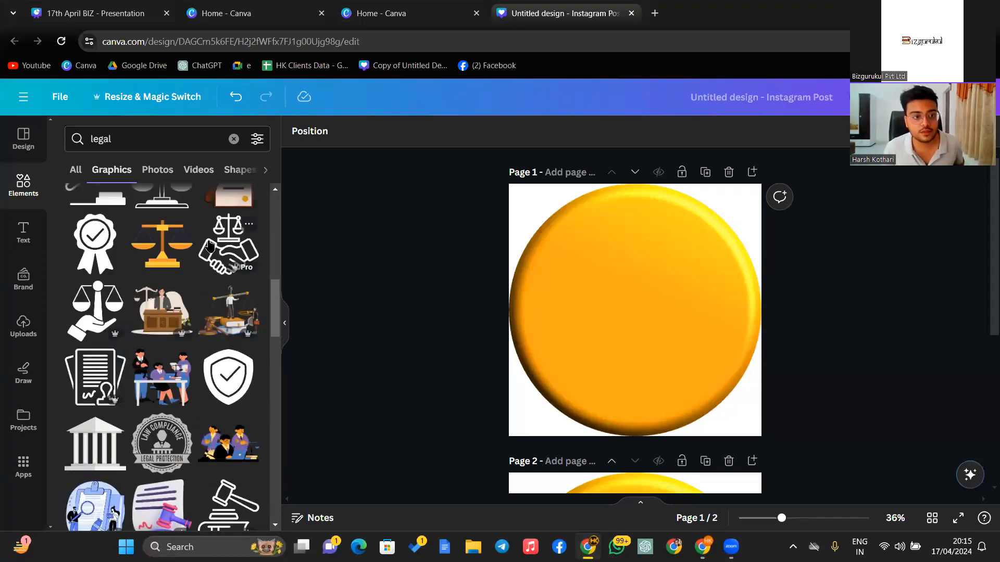
scroll(208, 245, "up", 2)
left_click(162, 262)
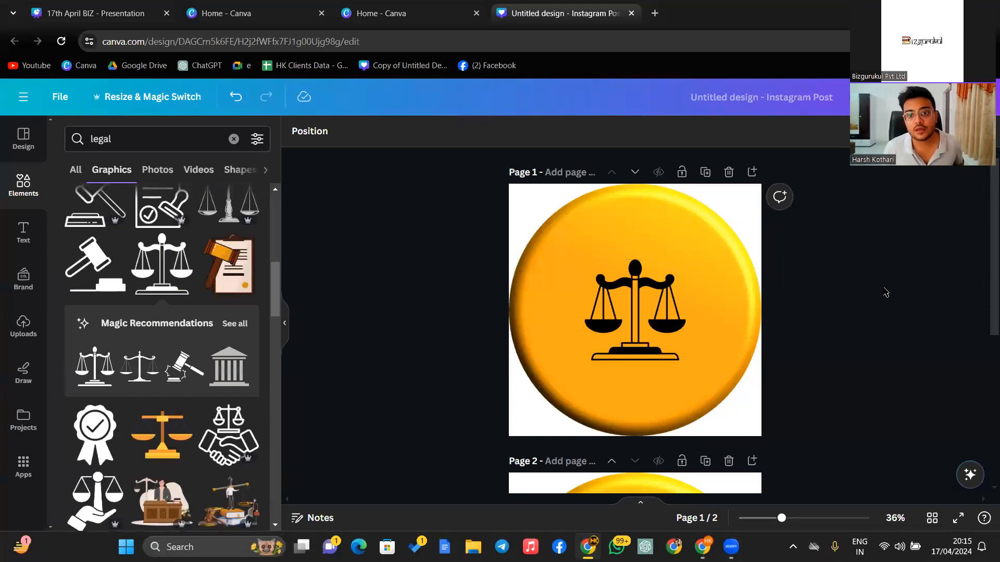
scroll(620, 354, "down", 5)
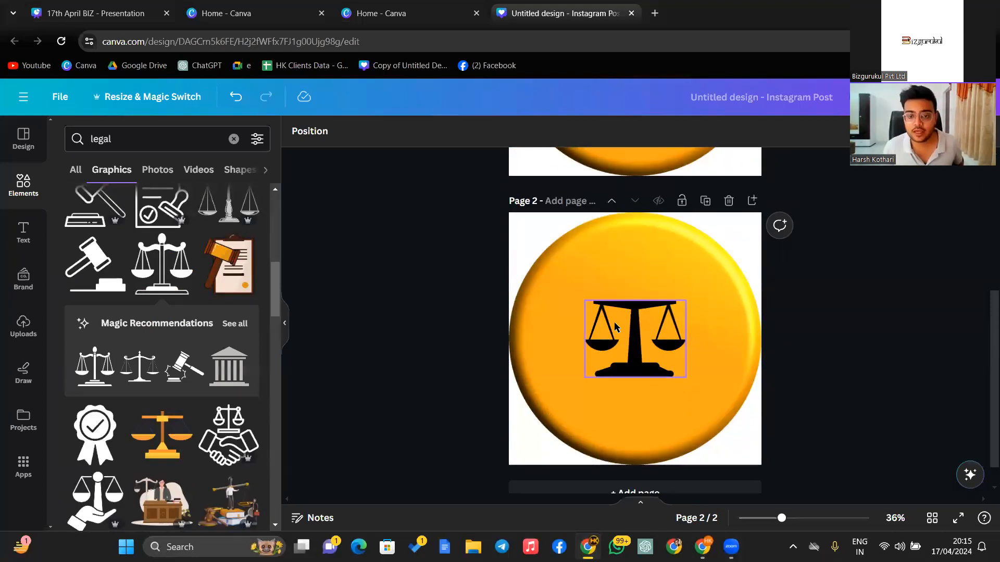
left_click(668, 334)
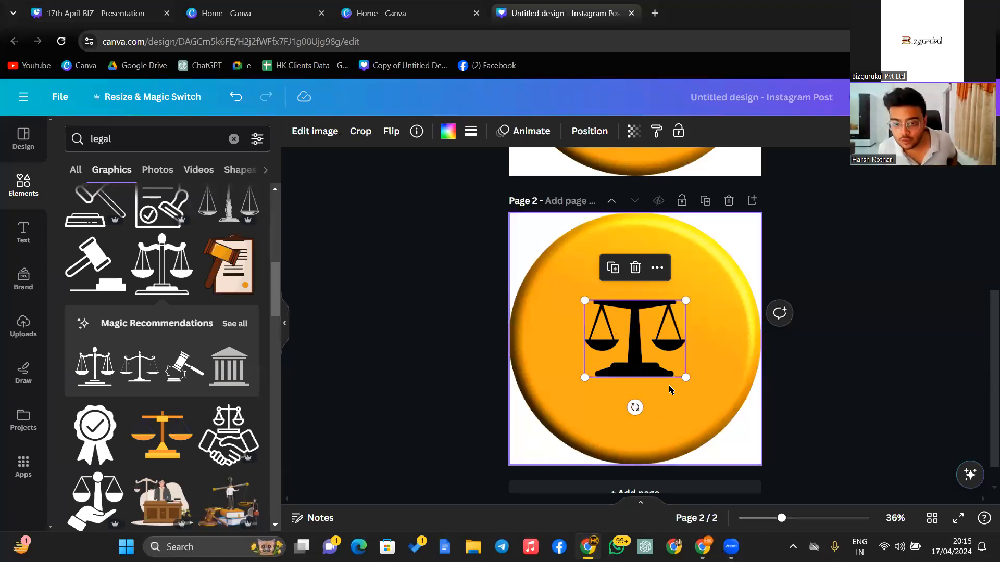
scroll(653, 298, "up", 5)
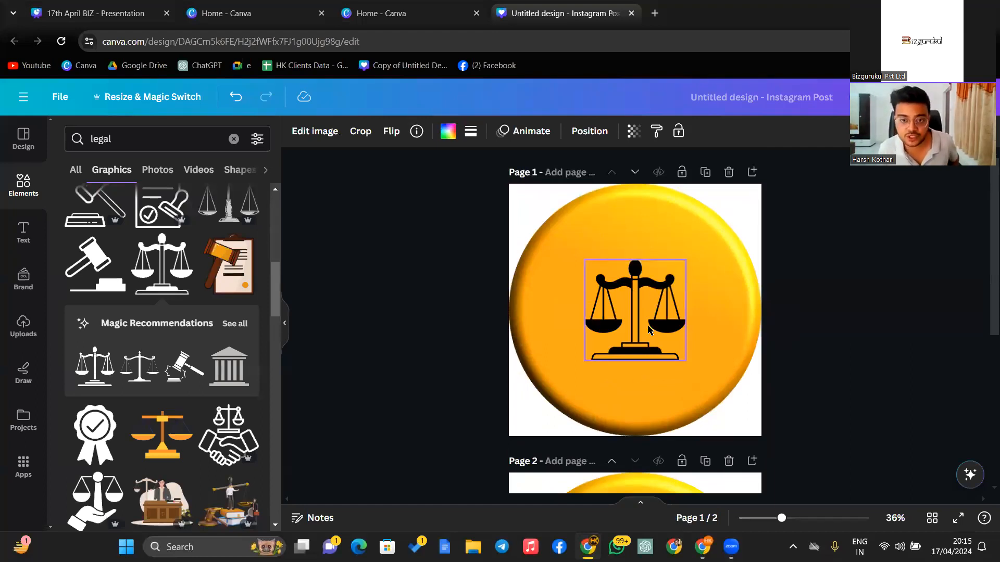
left_click(801, 321)
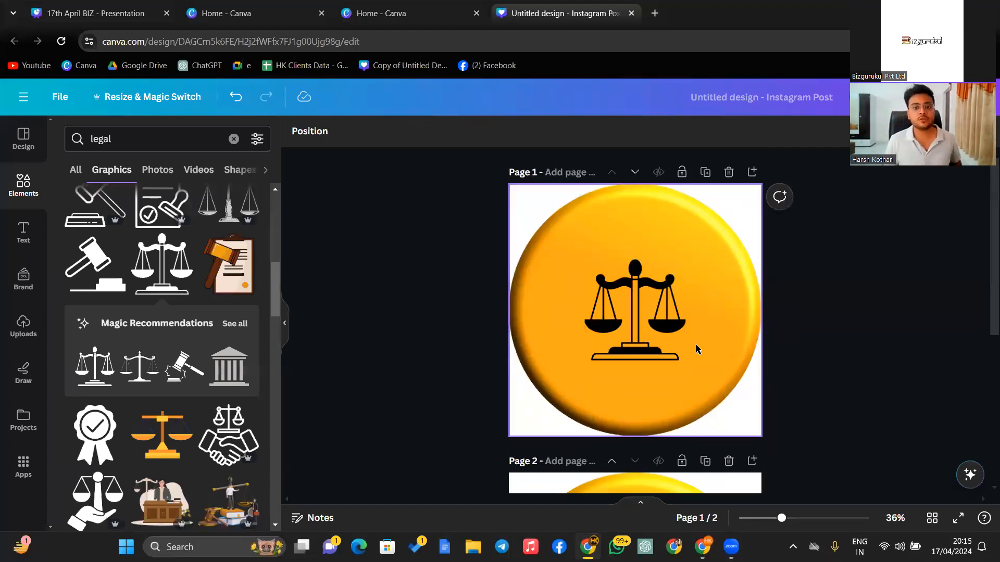
scroll(688, 356, "down", 5)
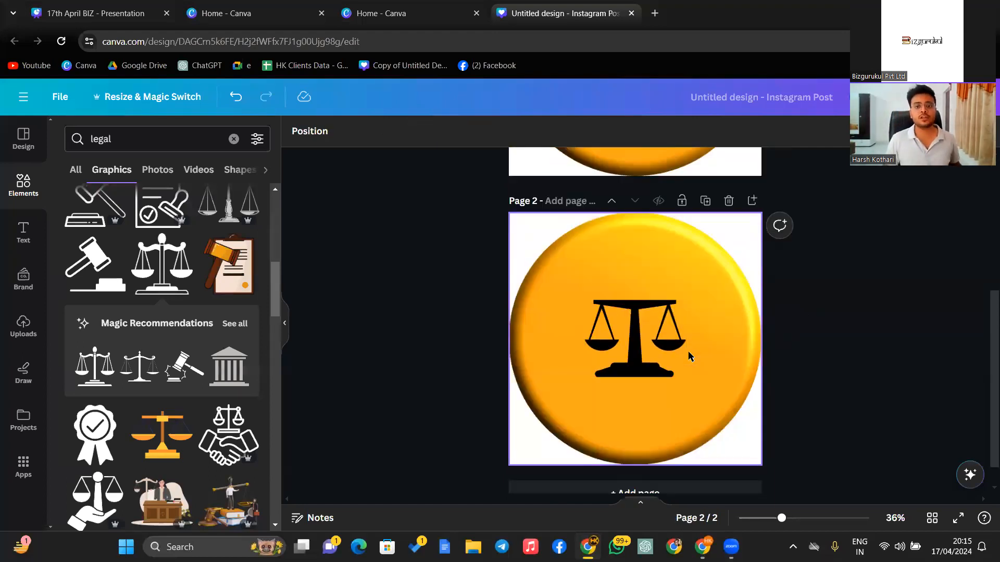
left_click(706, 201)
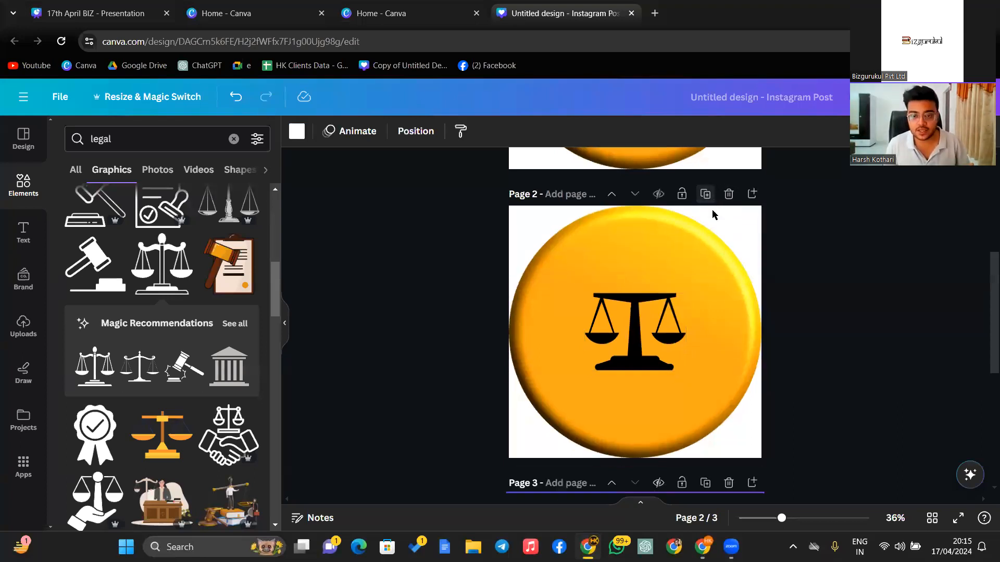
left_click(670, 310)
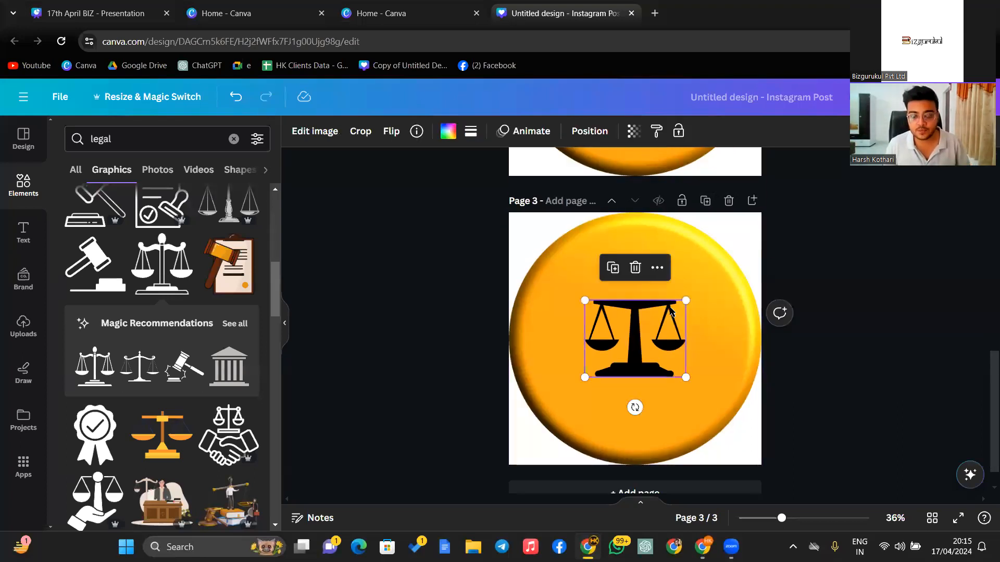
left_click(636, 268)
left_click(234, 139)
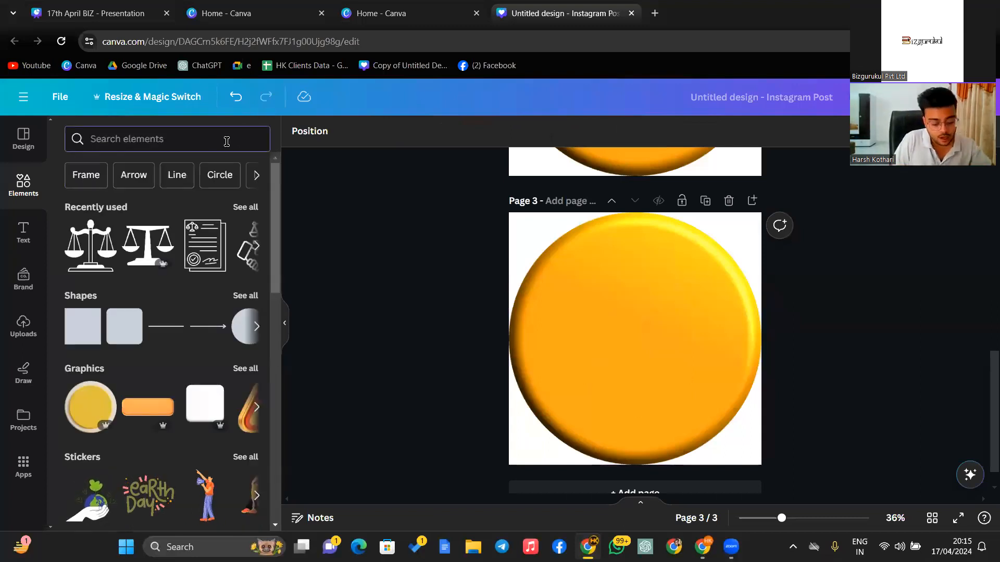
type("bank")
key("Return")
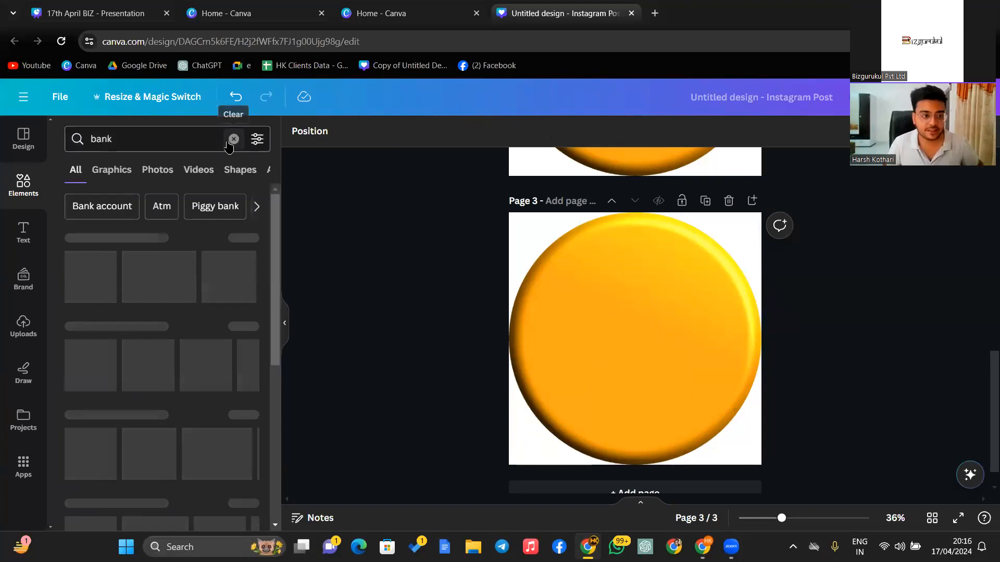
left_click(113, 172)
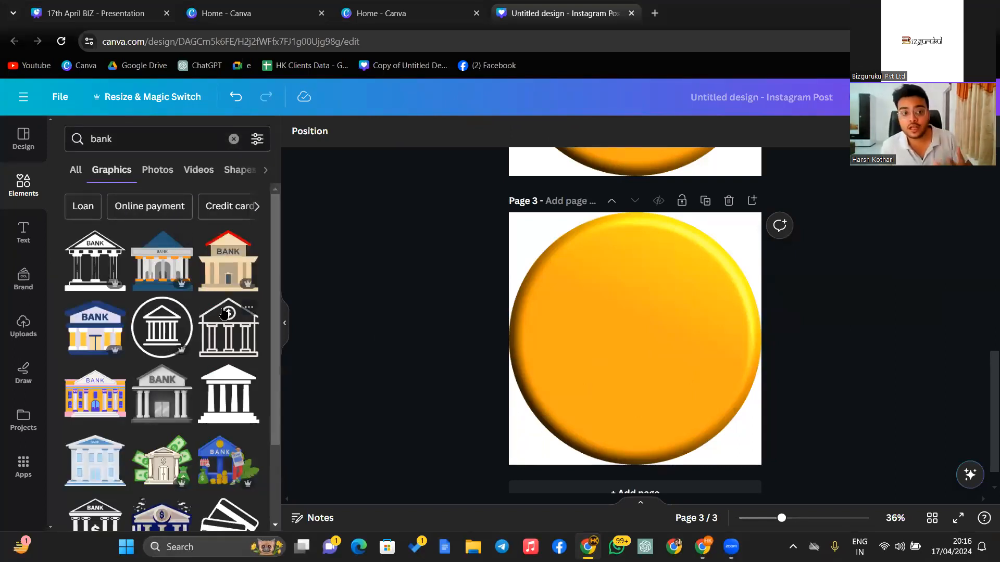
left_click(237, 318)
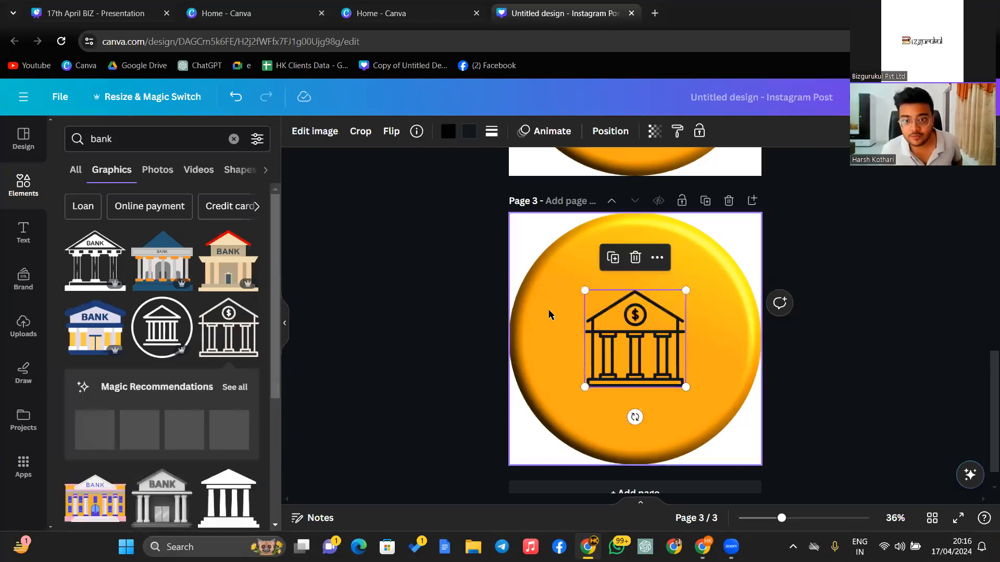
left_click(705, 201)
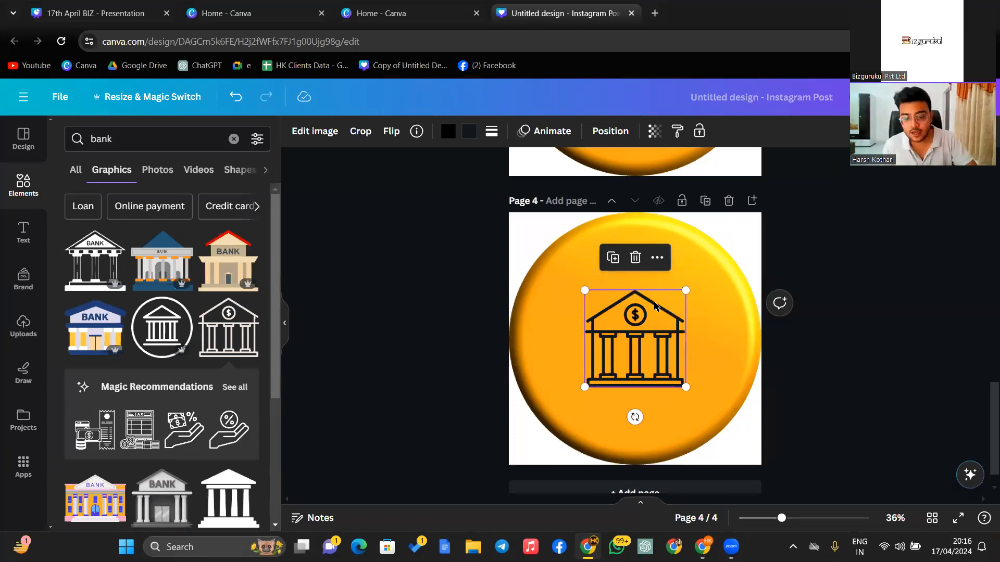
key("Delete")
scroll(249, 384, "down", 3)
left_click(229, 324)
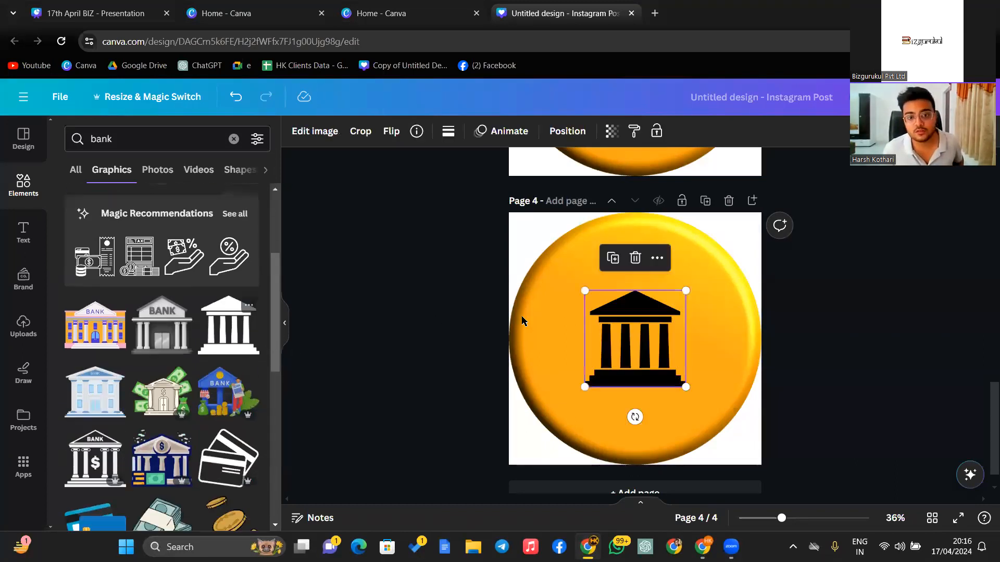
left_click(789, 358)
scroll(789, 359, "up", 5)
scroll(789, 358, "down", 5)
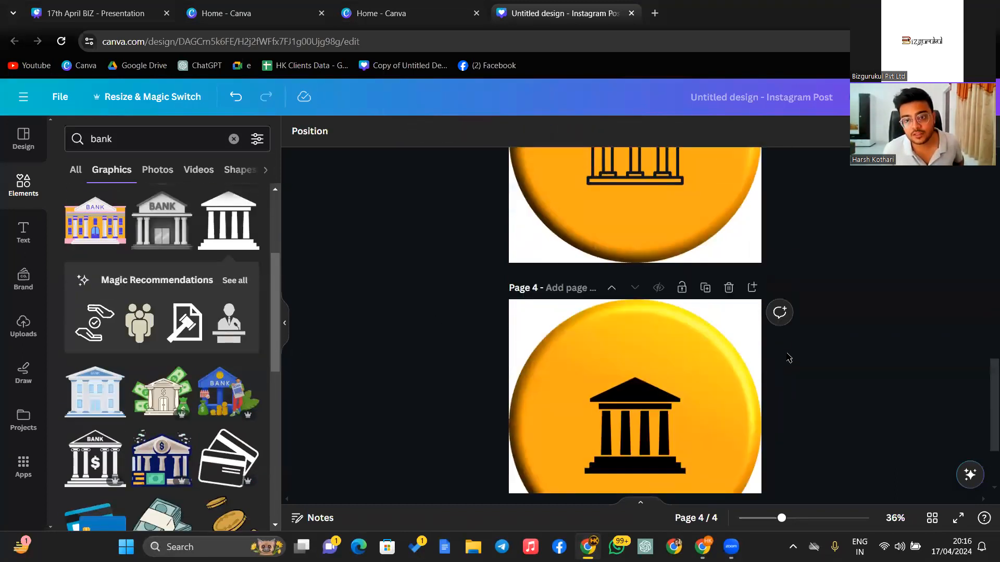
scroll(788, 358, "up", 3)
scroll(786, 359, "down", 3)
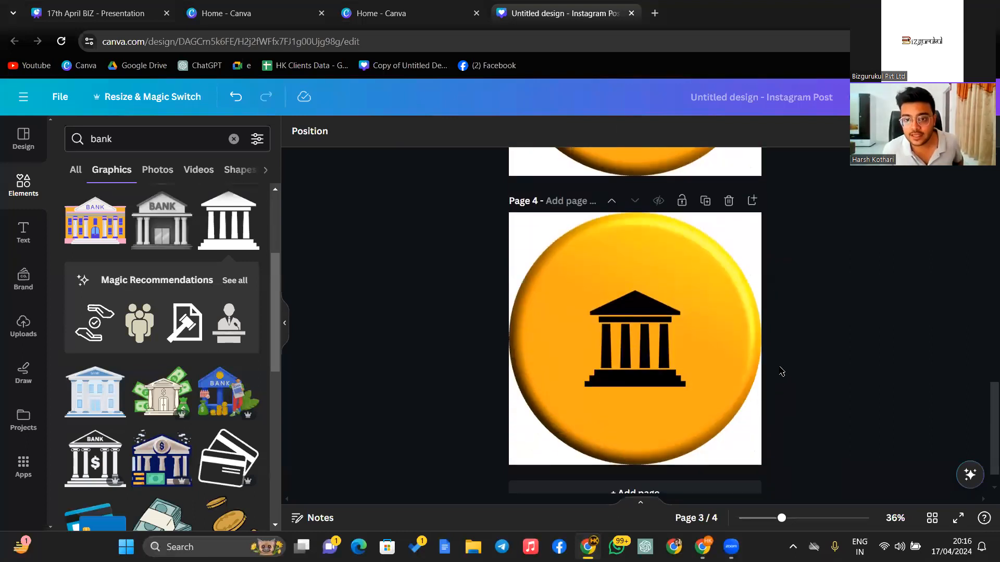
scroll(783, 367, "up", 5)
scroll(786, 367, "down", 5)
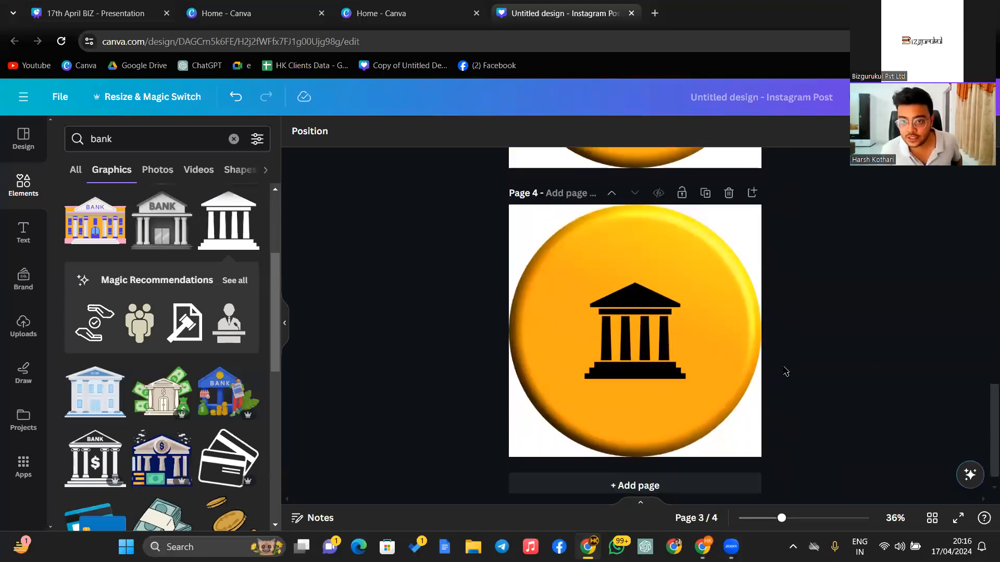
scroll(786, 369, "up", 8)
scroll(786, 371, "down", 8)
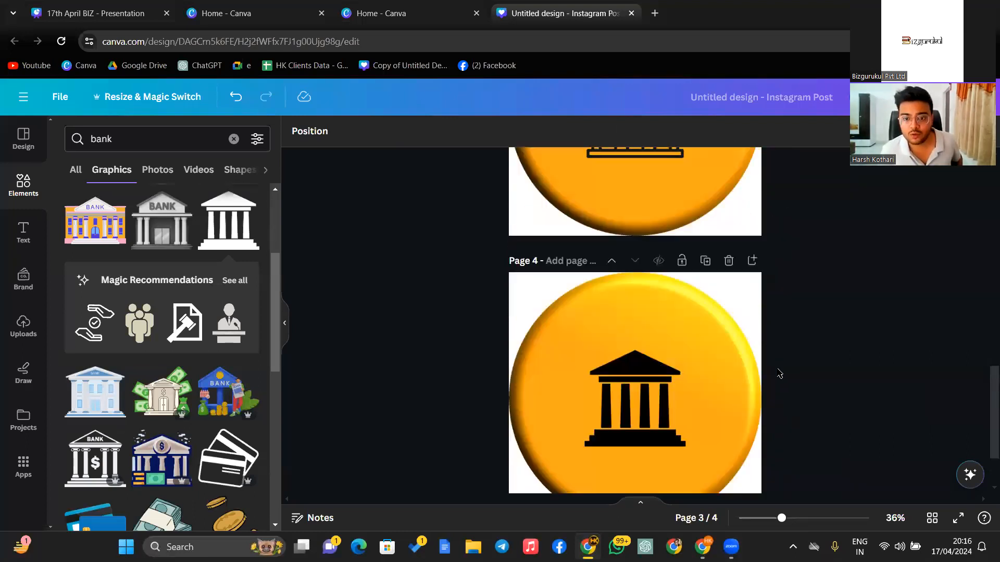
left_click(588, 308)
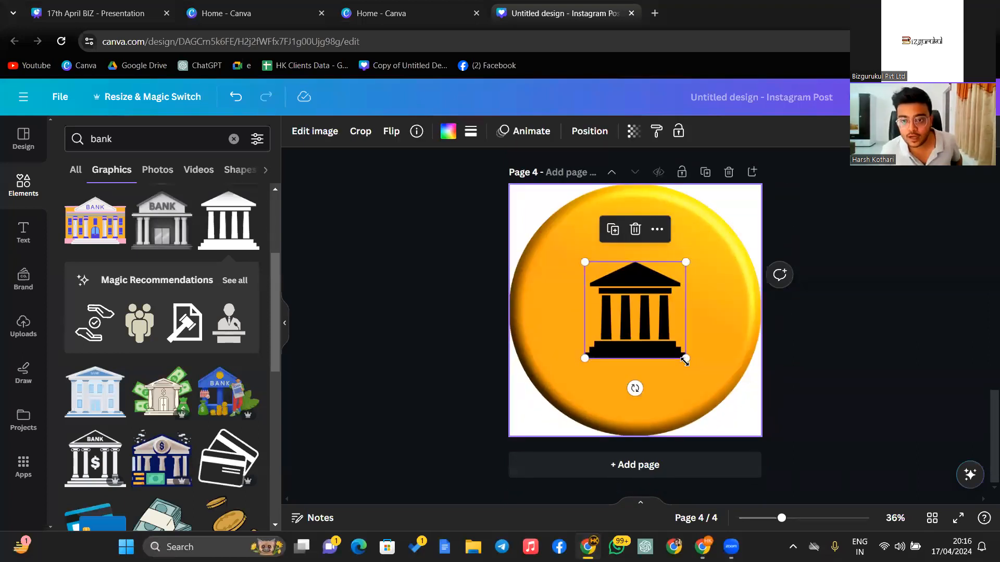
left_click_drag(686, 360, 697, 368)
left_click_drag(659, 339, 652, 326)
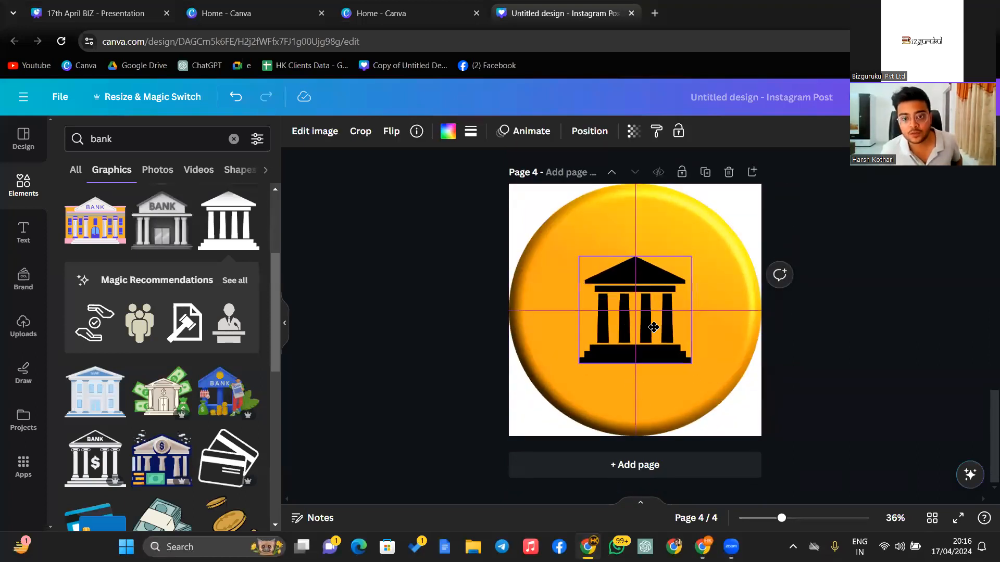
left_click(830, 295)
scroll(694, 317, "up", 4)
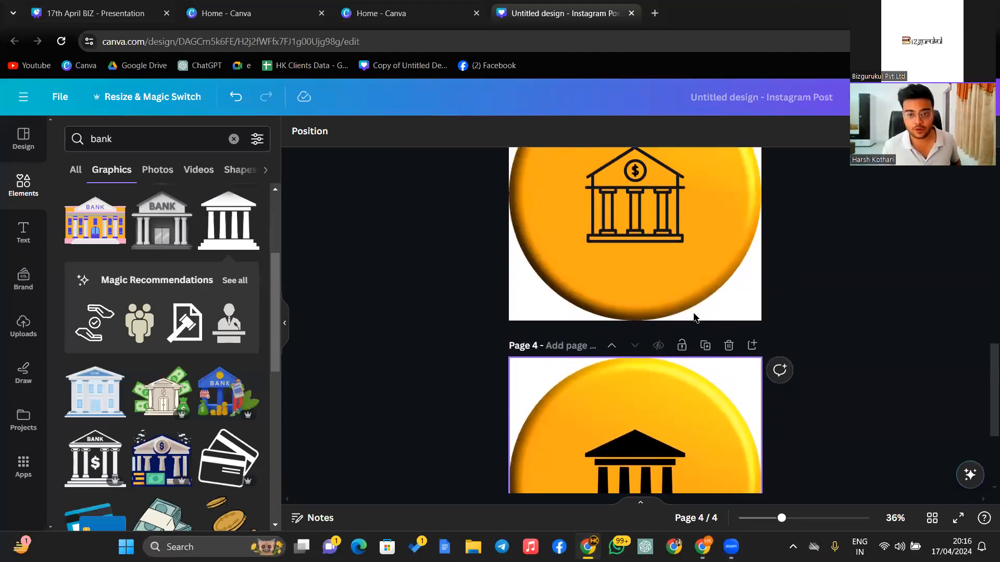
scroll(693, 313, "down", 4)
scroll(545, 235, "up", 8)
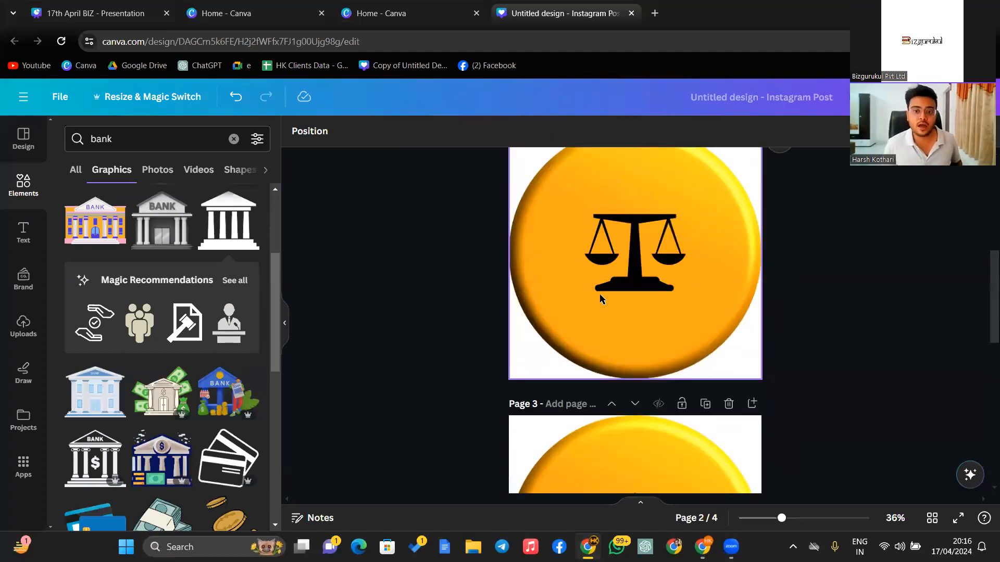
scroll(600, 298, "down", 3)
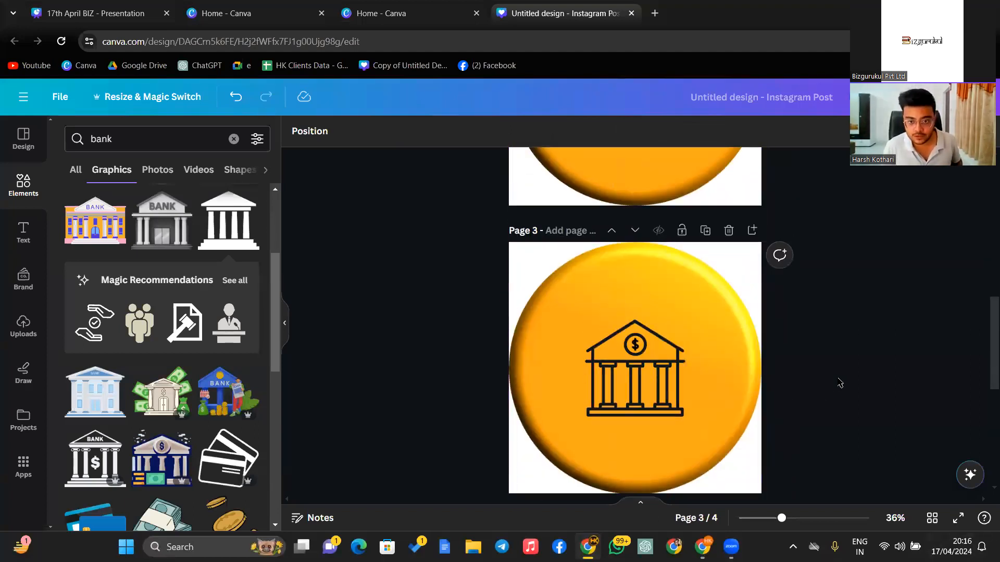
scroll(842, 374, "up", 3)
- Duplicate page 1, then delete the scales graphic and yellow circle from the new page 2
scroll(797, 374, "up", 3)
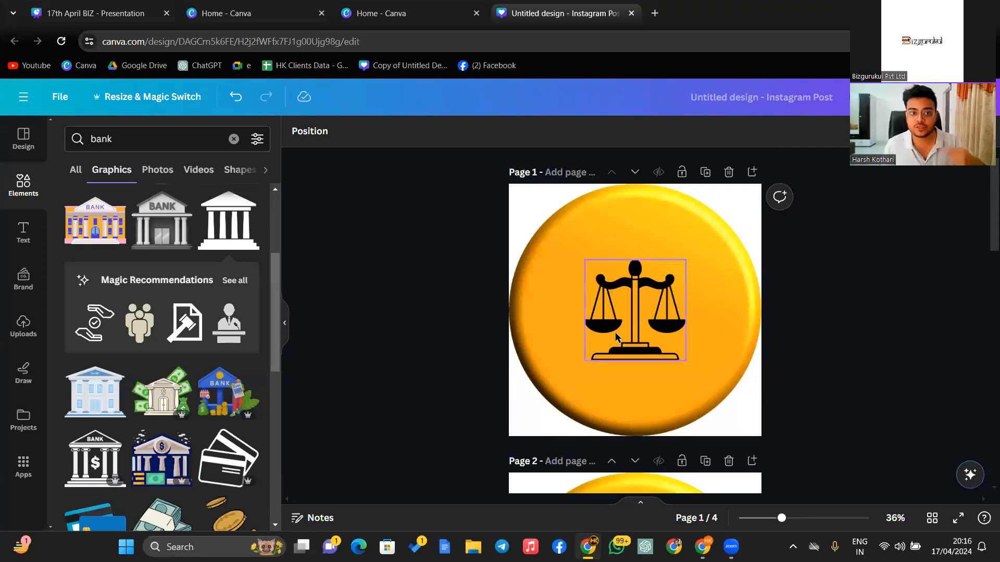
scroll(172, 339, "down", 5)
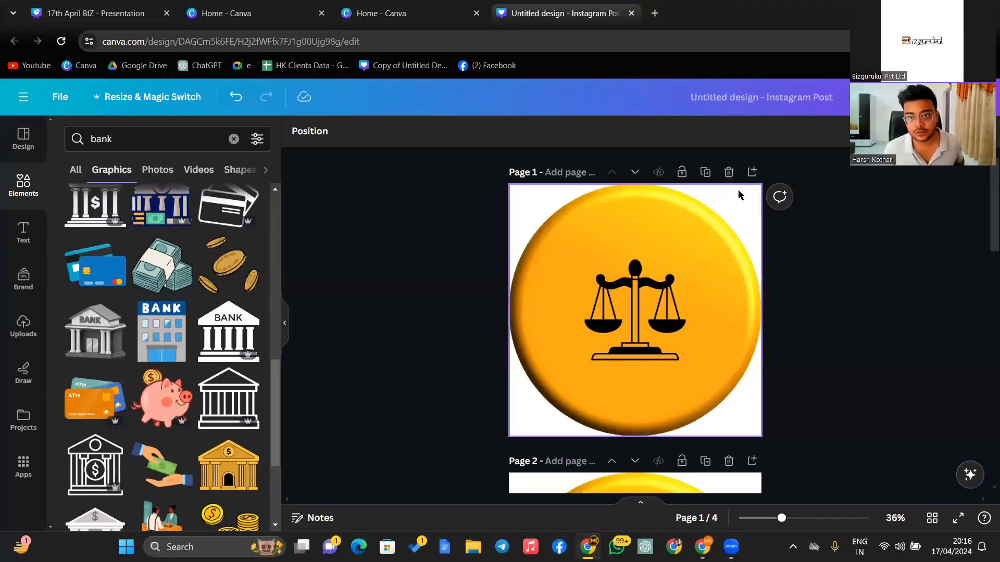
left_click(706, 172)
left_click(675, 260)
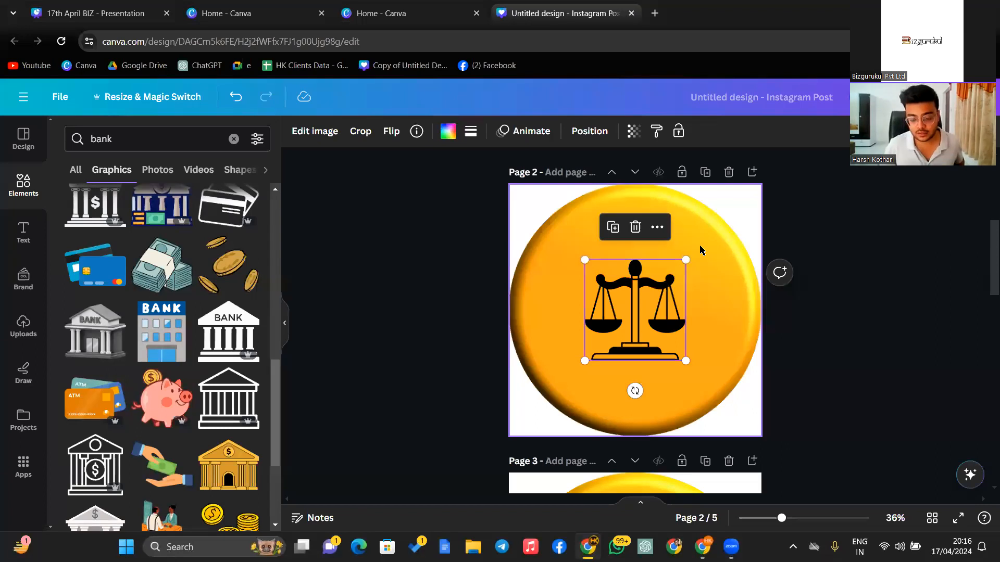
key("Delete")
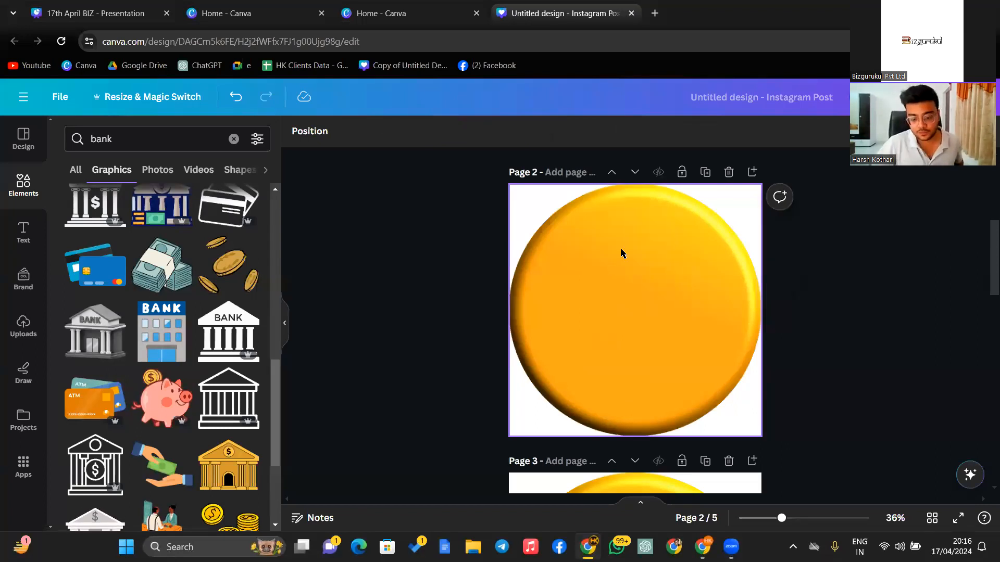
left_click(704, 327)
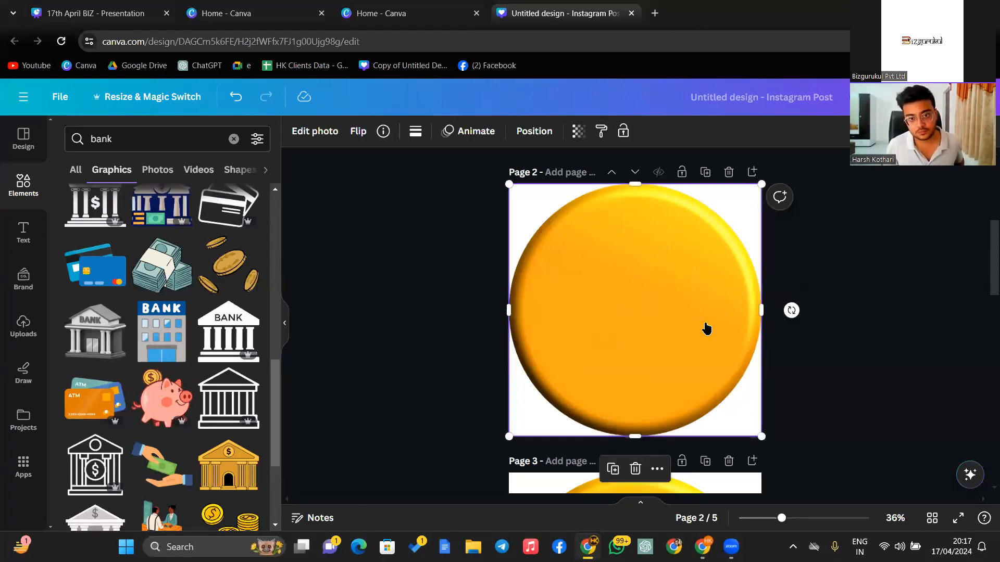
right_click(706, 327)
left_click(676, 304)
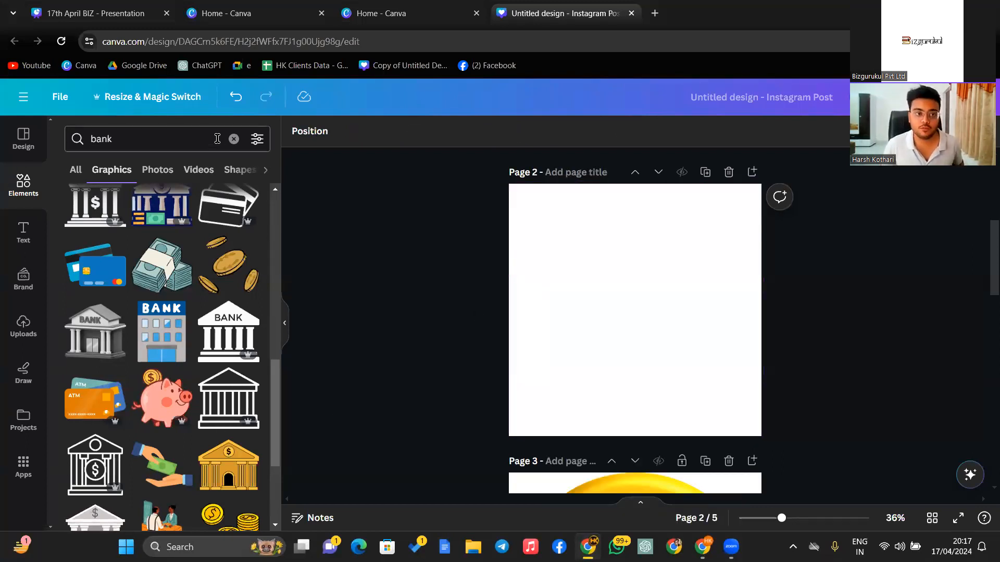
- Search Elements for '3d circle', filter to Graphics, and scroll through the results
left_click(233, 139)
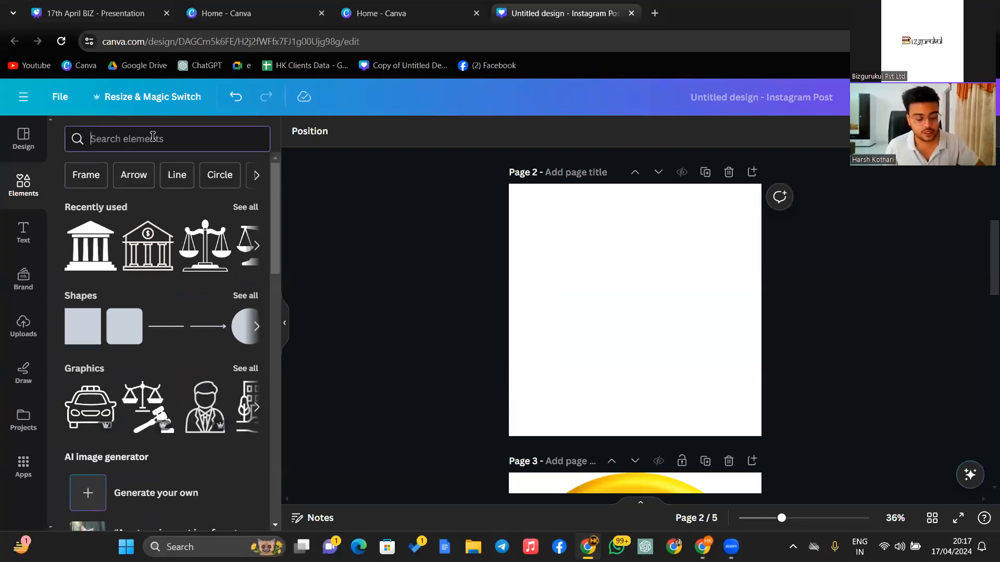
type("3d")
left_click(139, 196)
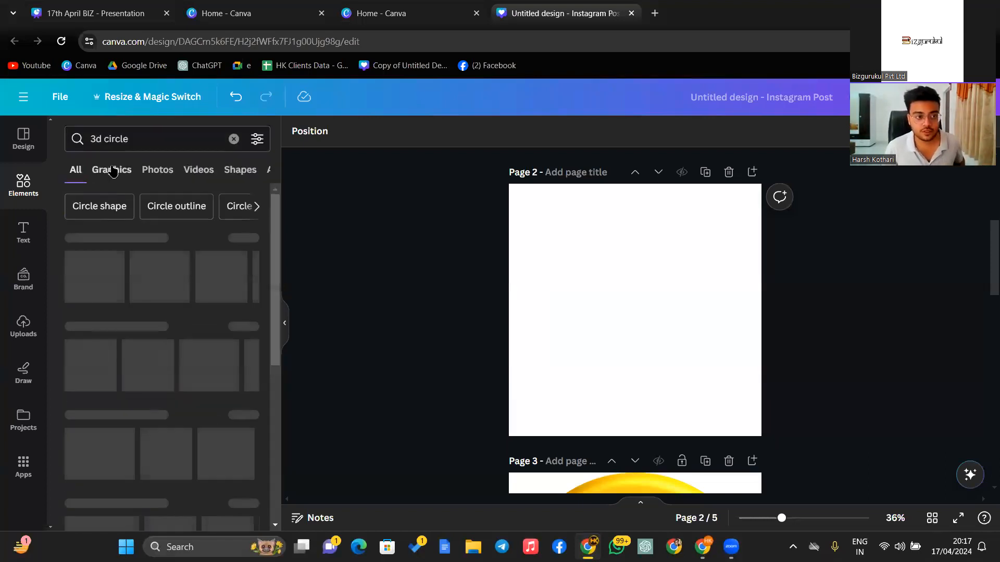
left_click(113, 172)
scroll(248, 320, "down", 5)
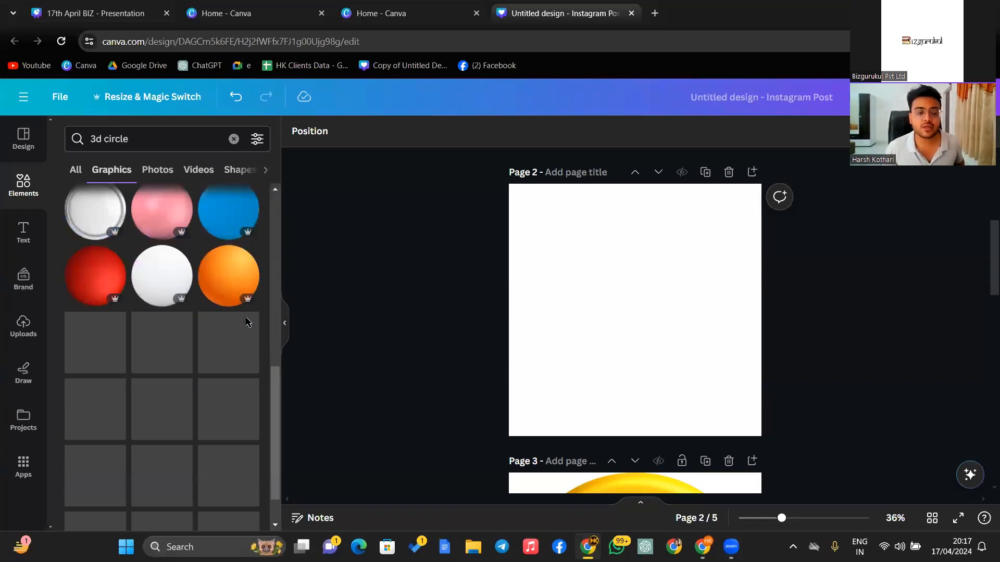
scroll(249, 307, "down", 2)
scroll(224, 365, "down", 4)
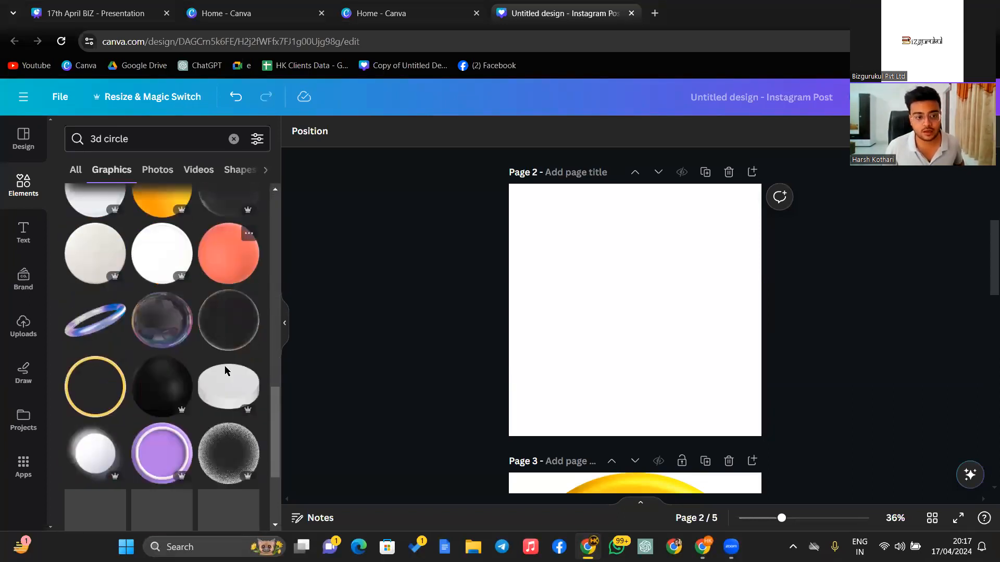
scroll(195, 371, "down", 6)
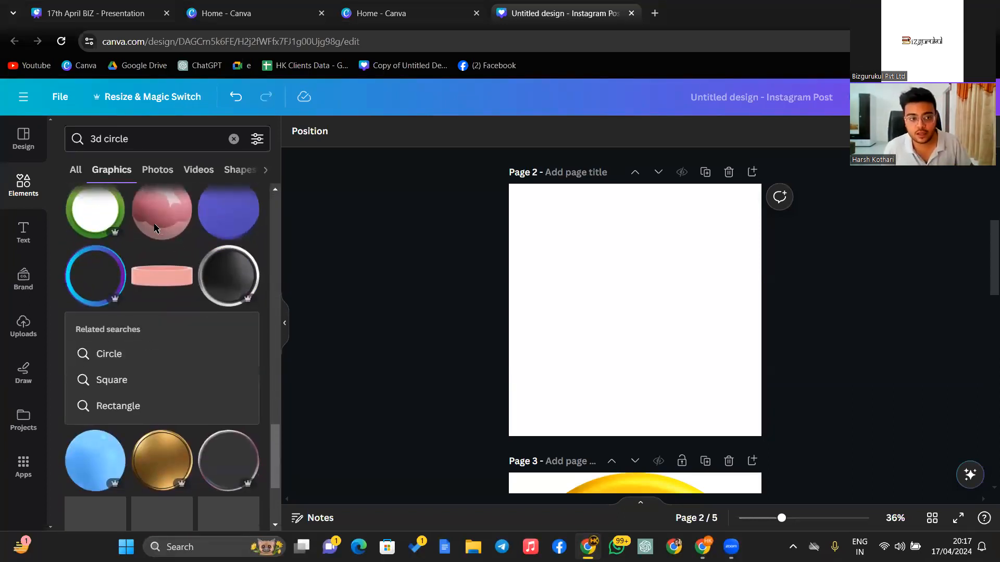
scroll(134, 330, "down", 4)
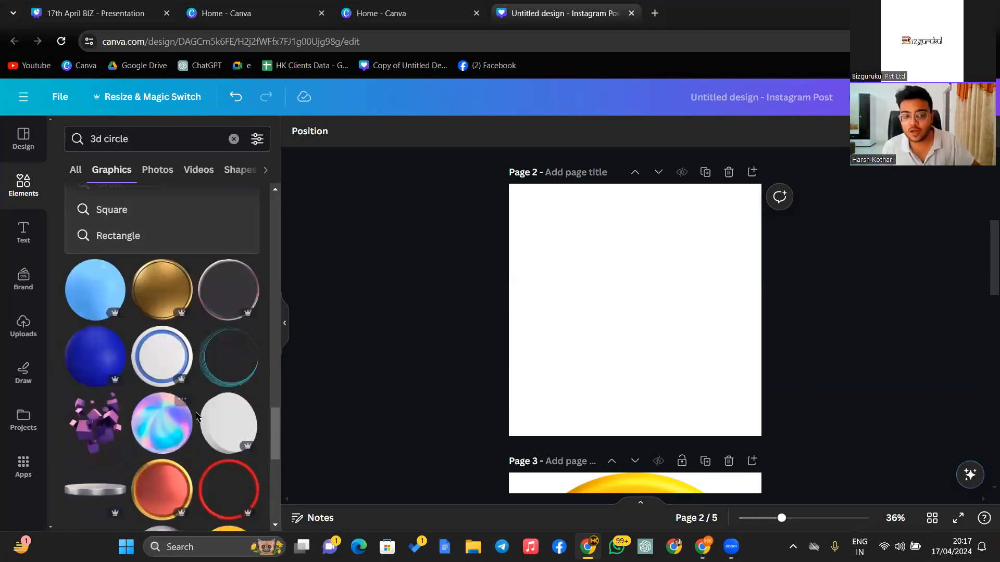
scroll(197, 417, "down", 1)
scroll(142, 303, "up", 6)
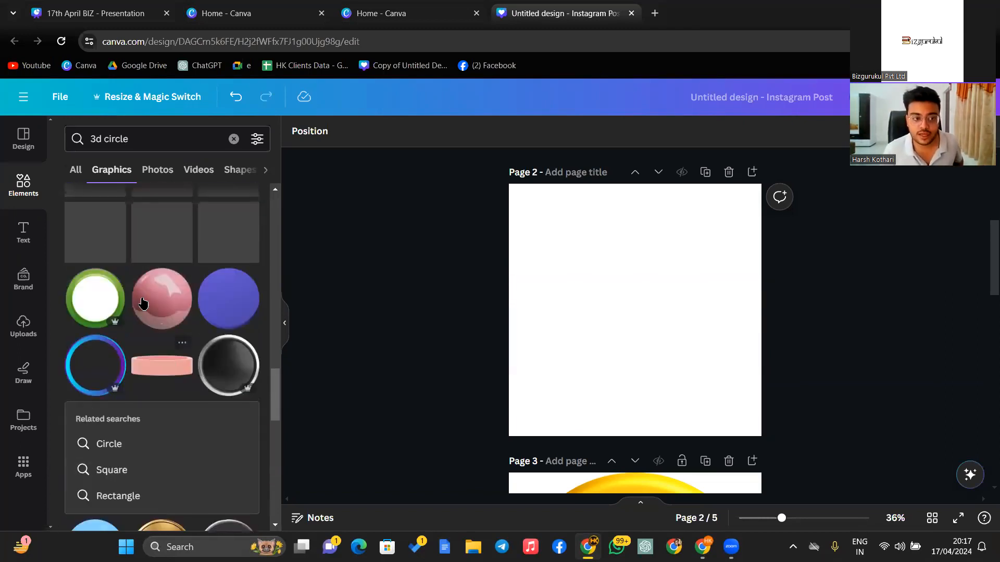
scroll(182, 350, "down", 5)
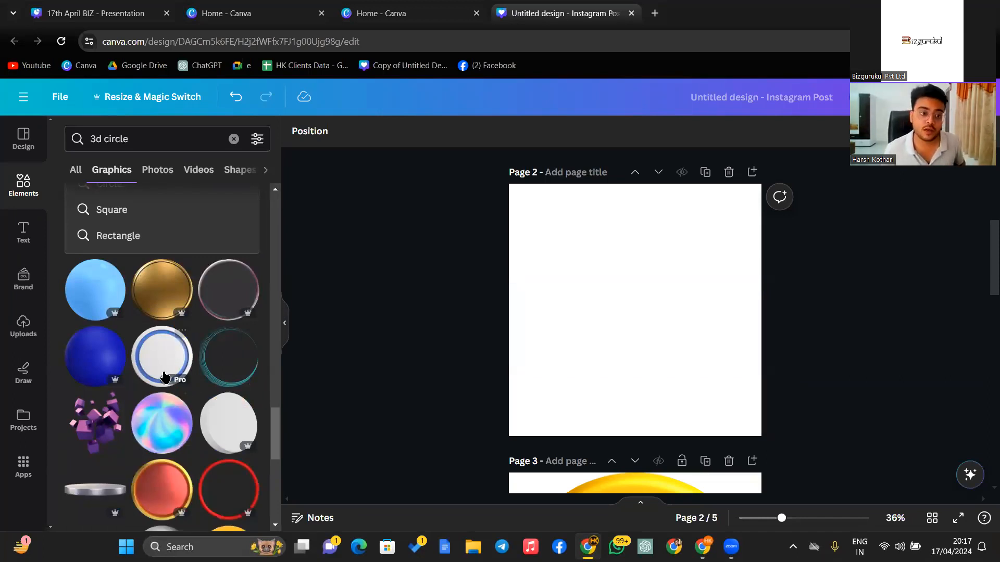
scroll(163, 376, "down", 6)
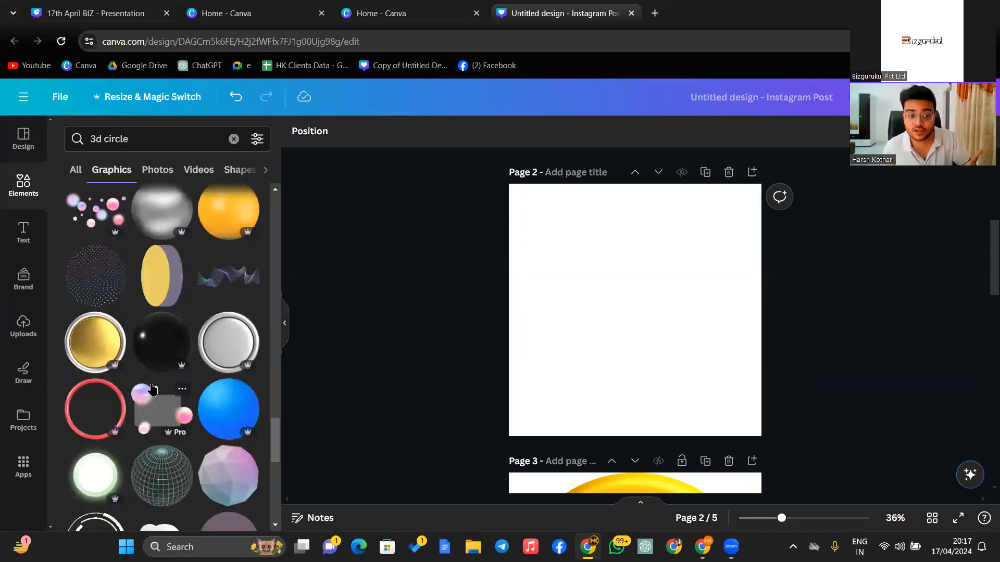
scroll(181, 386, "down", 9)
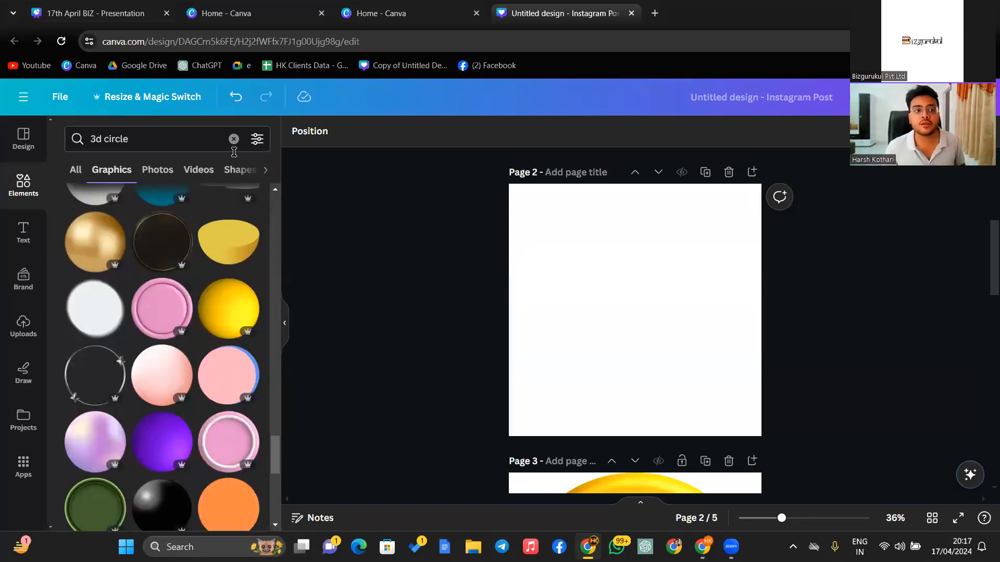
scroll(141, 326, "down", 10)
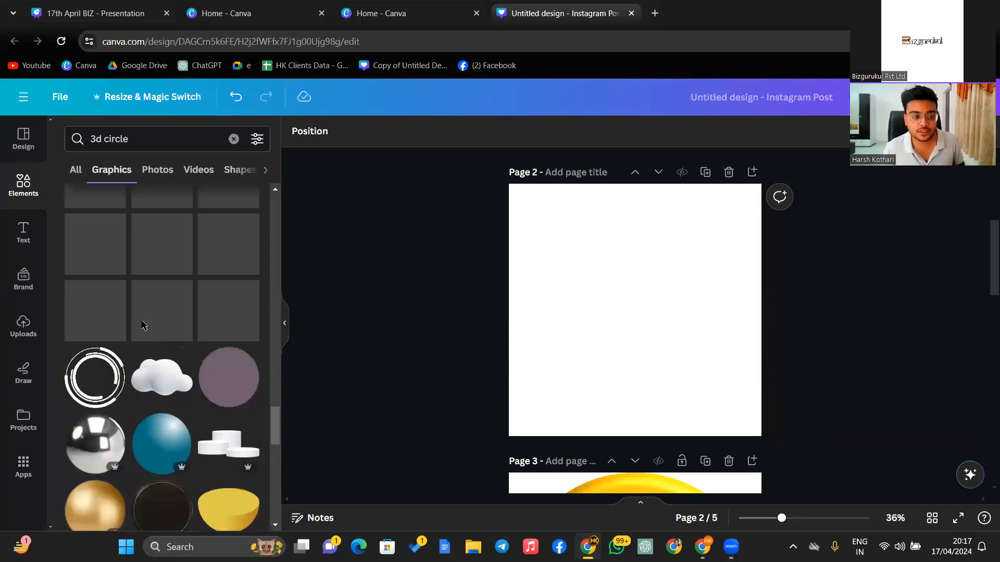
scroll(144, 328, "up", 7)
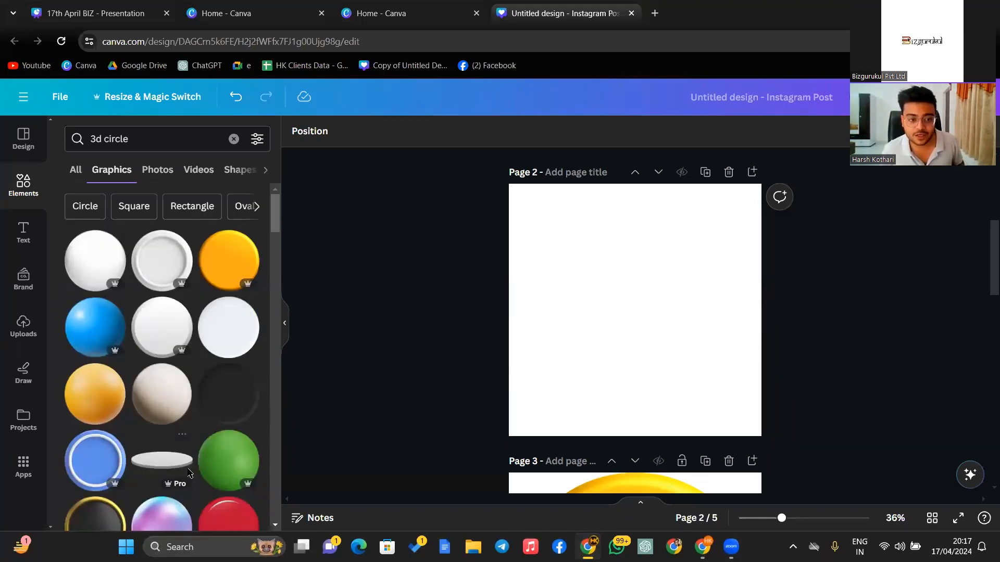
scroll(188, 472, "down", 5)
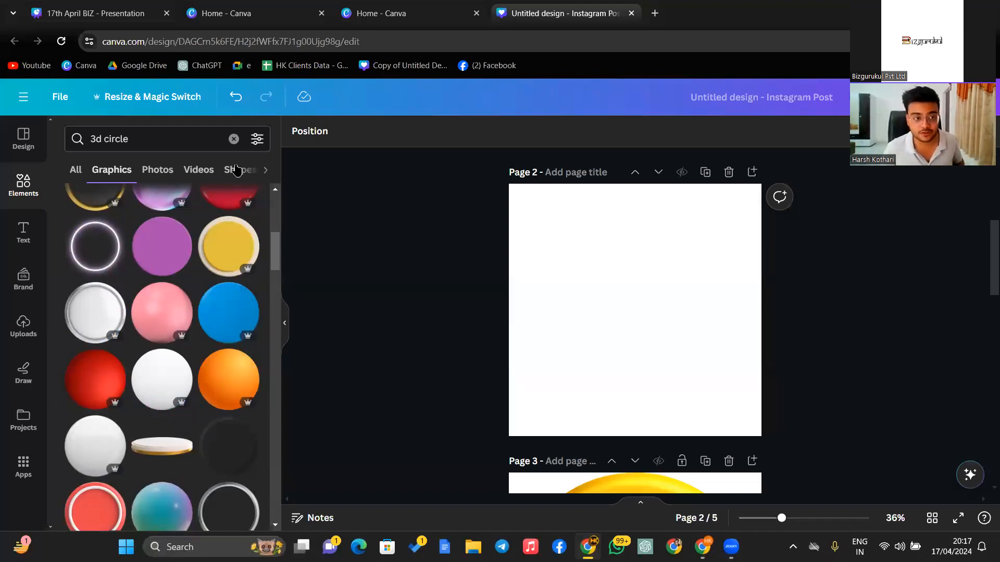
- Search 'background' photos and fill page 2 with the red textured photo
left_click(234, 138)
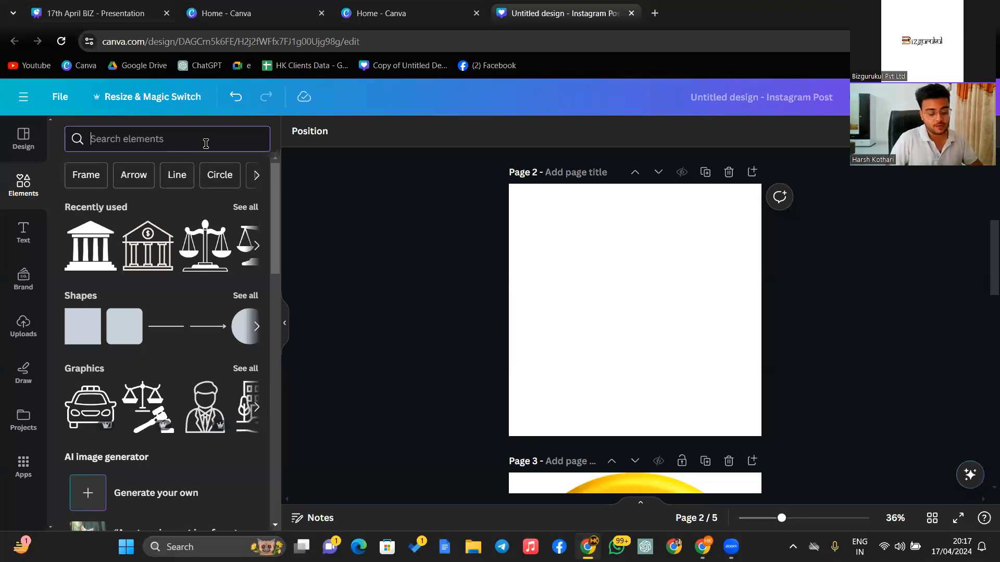
type("backgr")
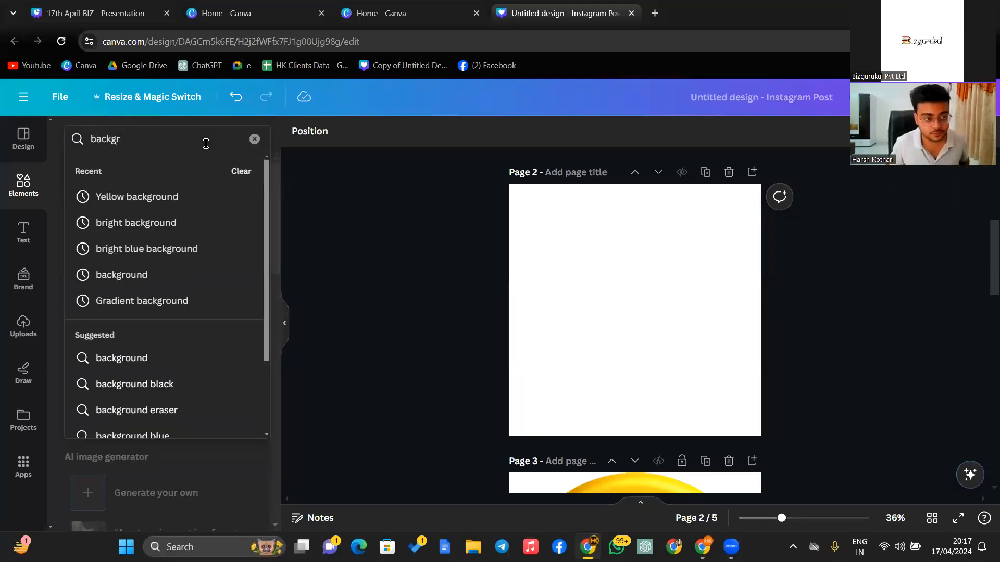
type("ound")
key("Return")
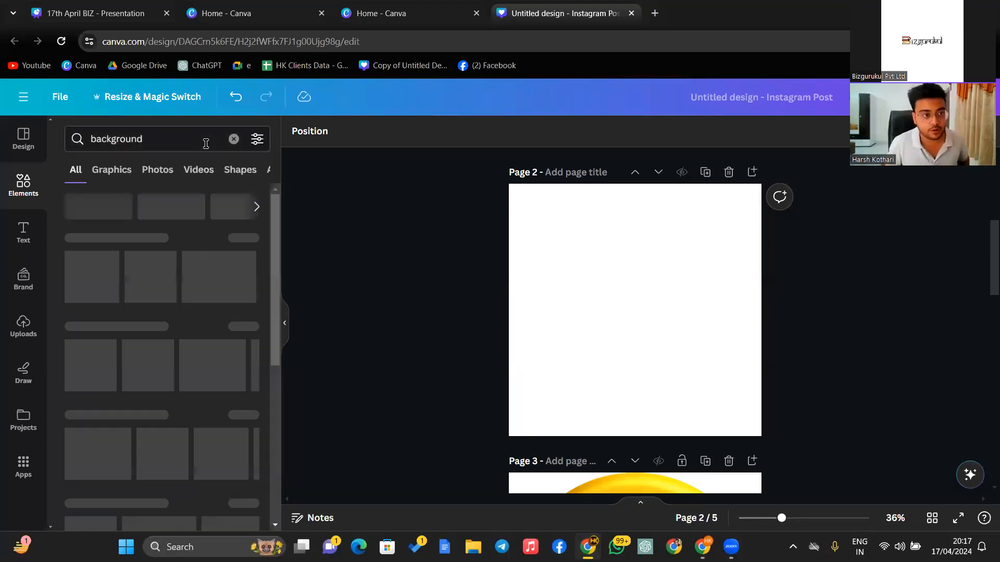
left_click(157, 171)
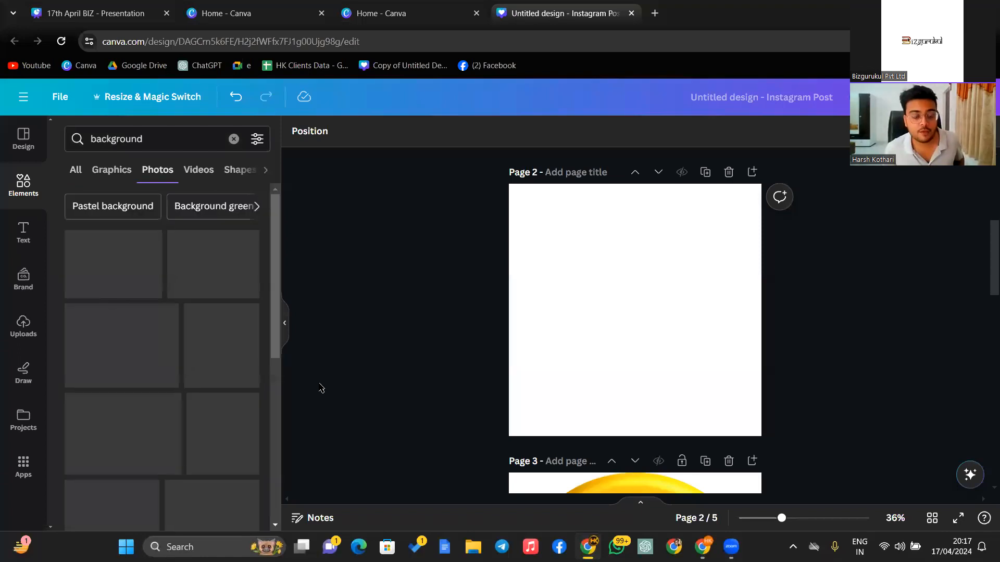
left_click_drag(199, 335, 524, 245)
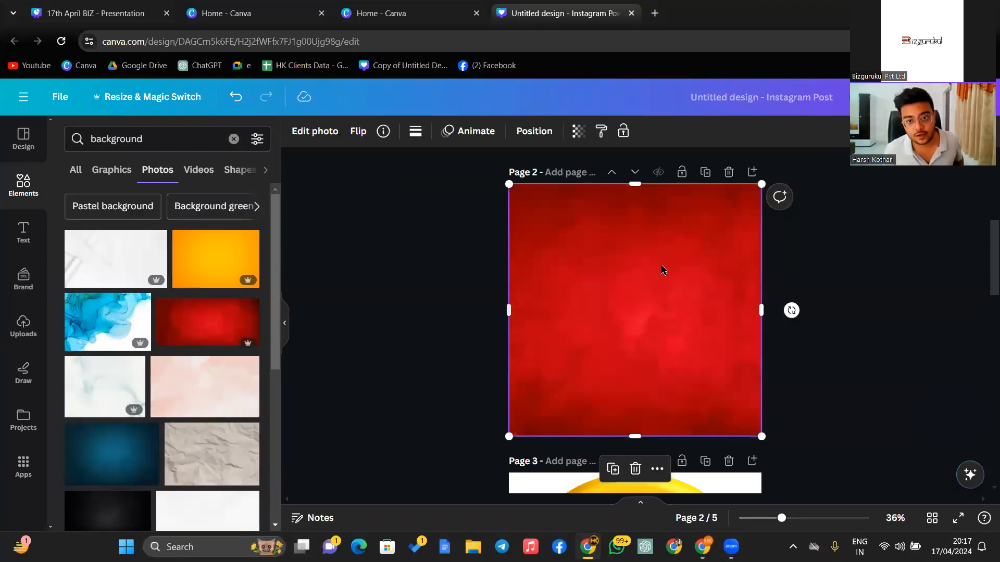
left_click(847, 252)
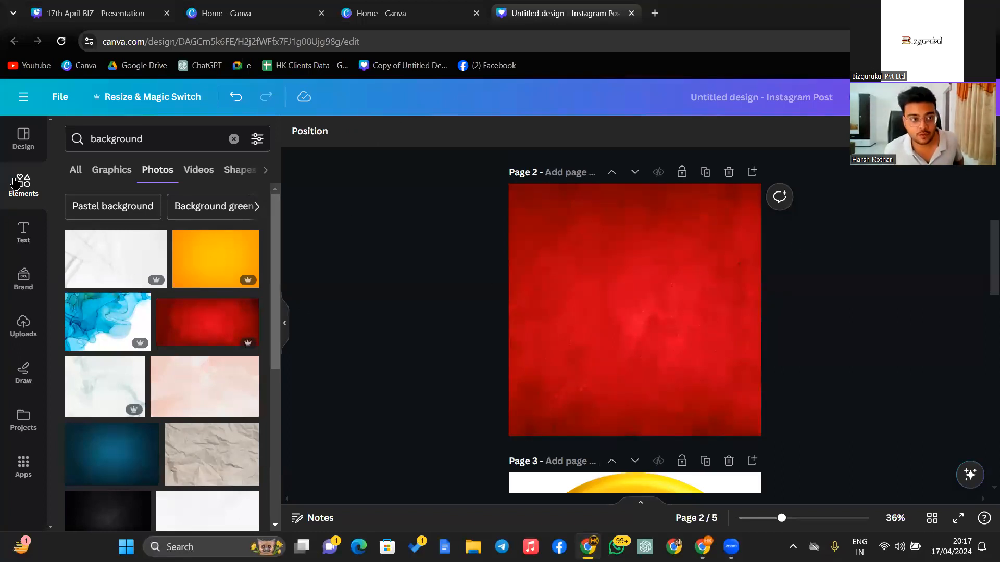
- Place the bank building icon in the centre of the red page and recolour it white
left_click(233, 139)
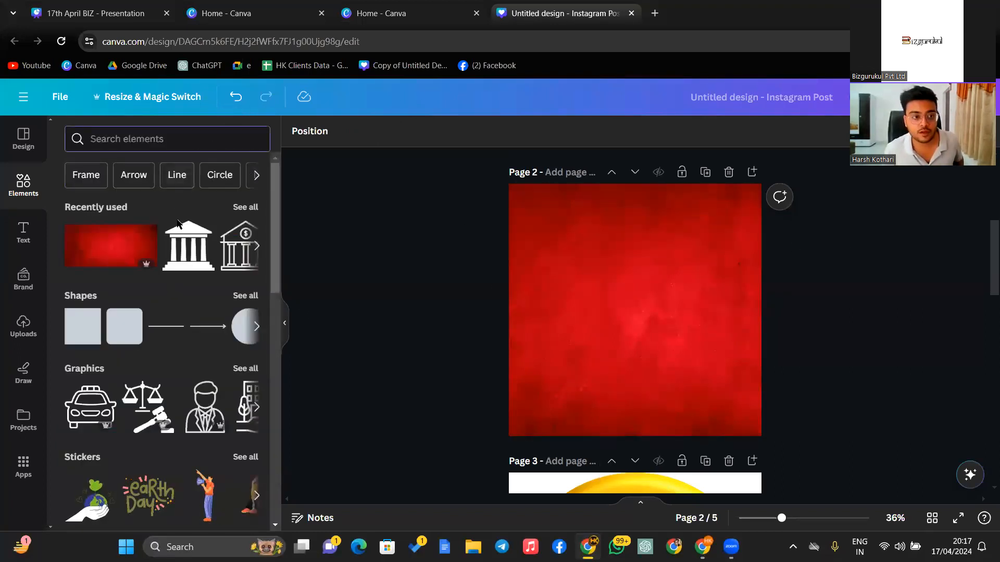
left_click(182, 244)
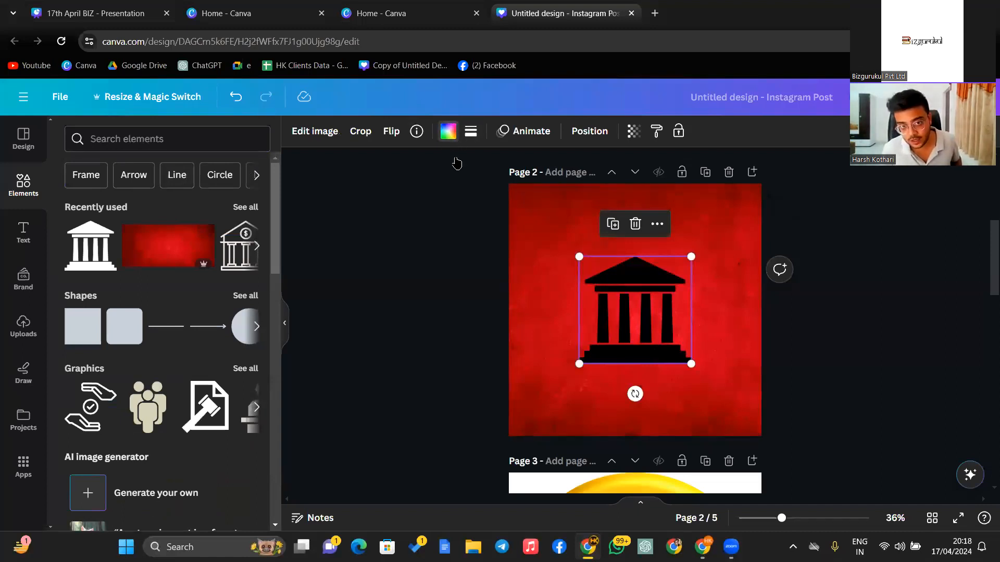
left_click(448, 131)
left_click(181, 213)
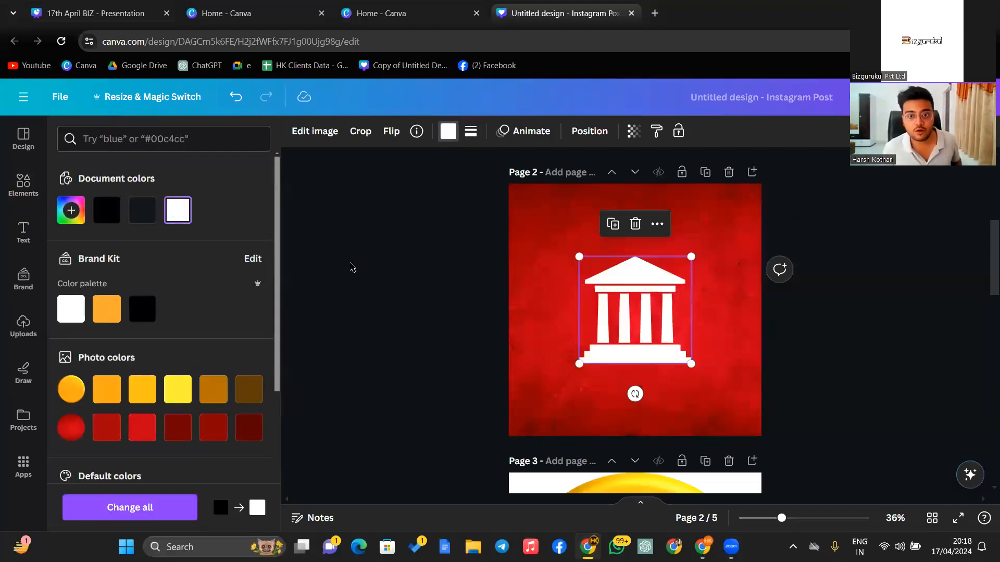
left_click(366, 270)
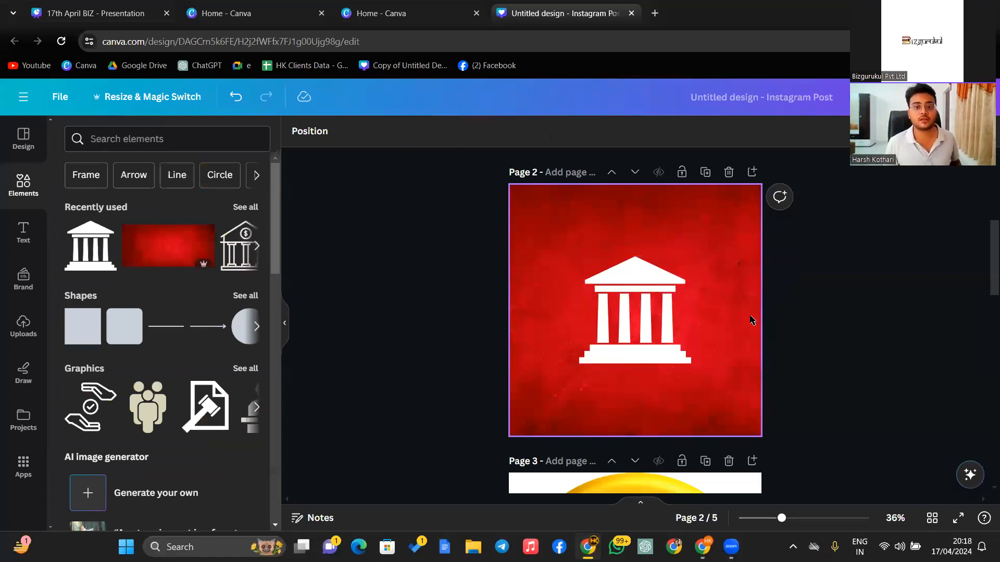
left_click(148, 137)
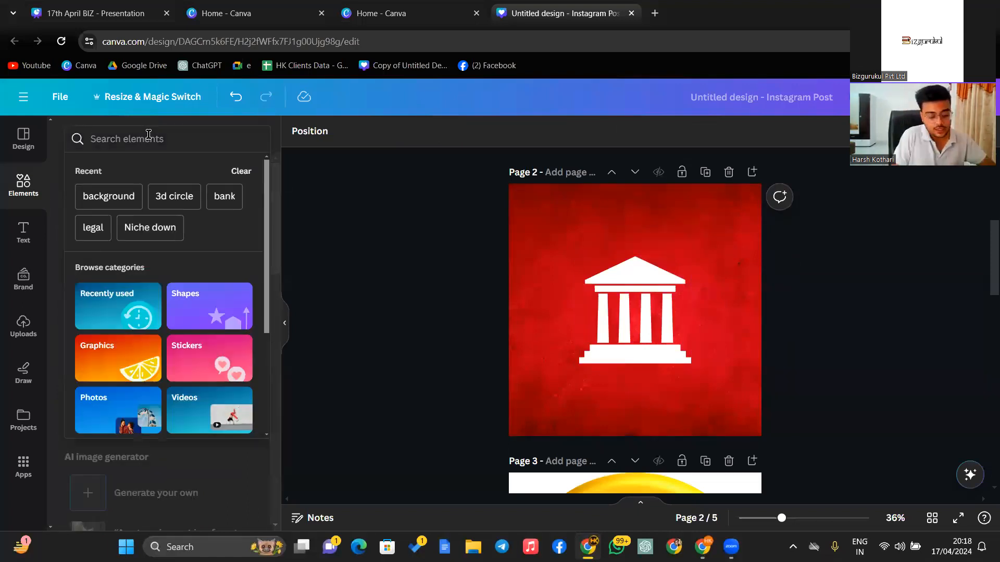
- Search 'circle' and place an outline circle over the bank icon, enlarged to nearly fill the page
type("circle")
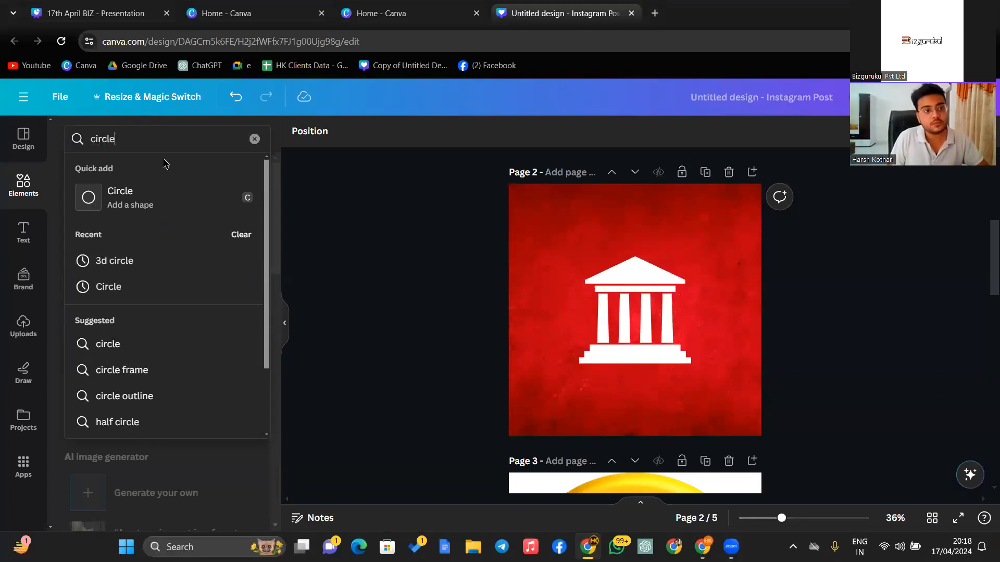
key("Return")
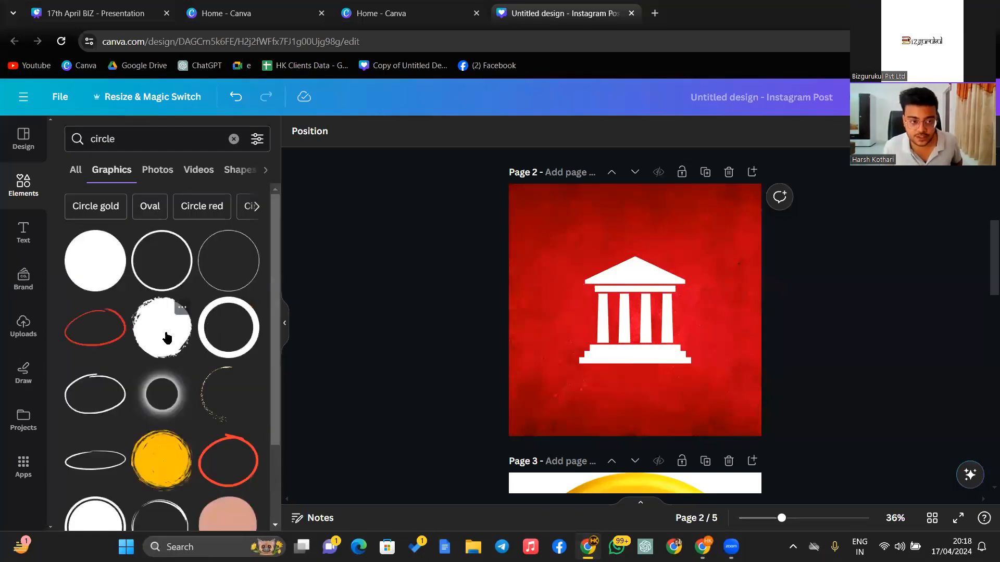
scroll(144, 340, "down", 5)
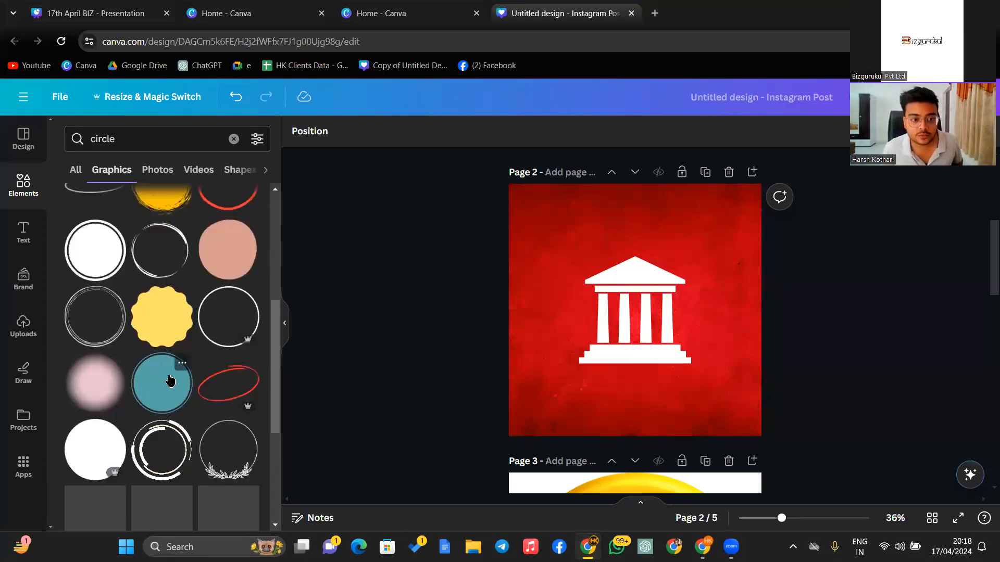
scroll(170, 384, "up", 5)
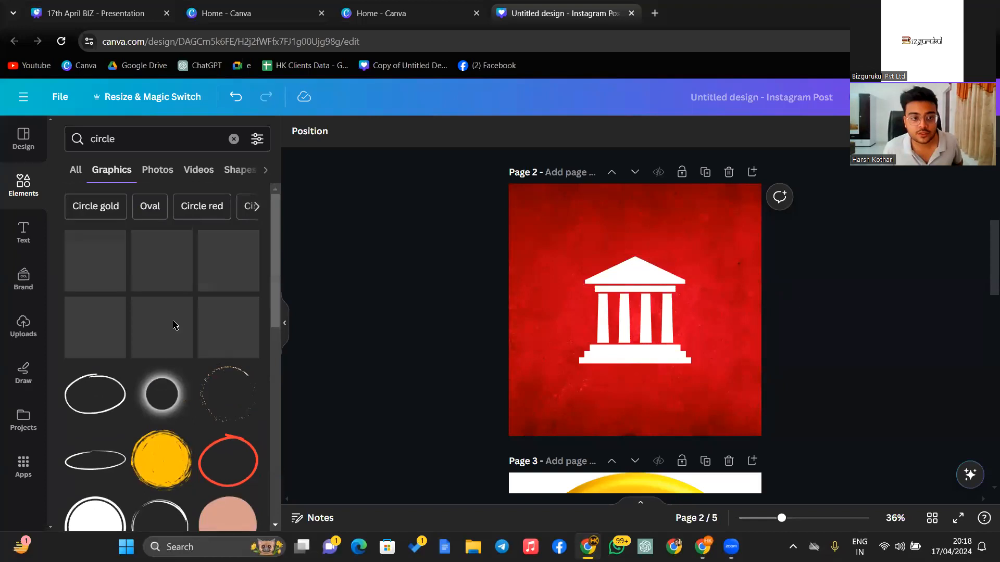
left_click_drag(431, 291, 585, 261)
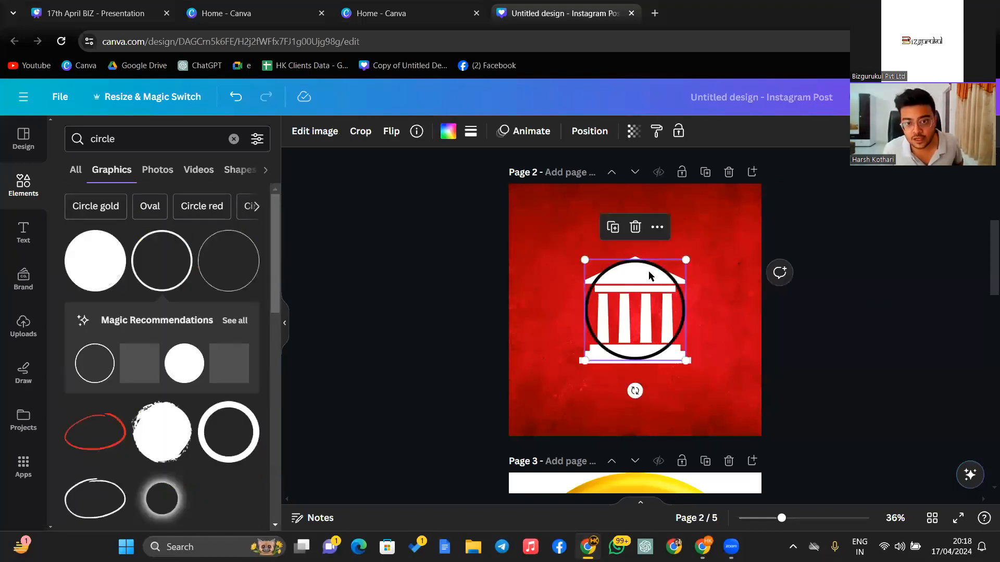
left_click_drag(562, 213, 508, 184)
left_click_drag(685, 360, 760, 453)
left_click(835, 279)
- Recolour the ring white and nudge it slightly into position
left_click(701, 229)
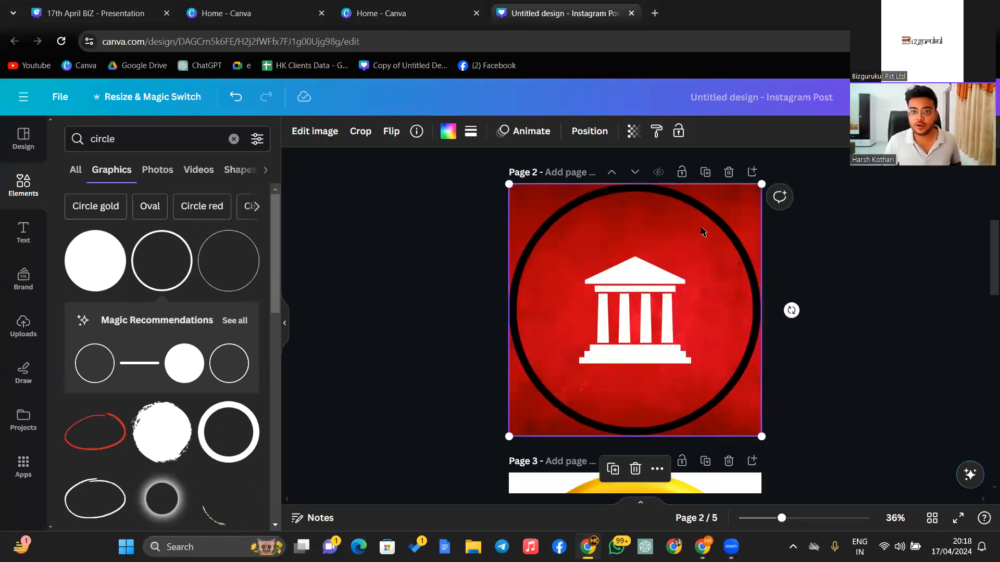
left_click(450, 134)
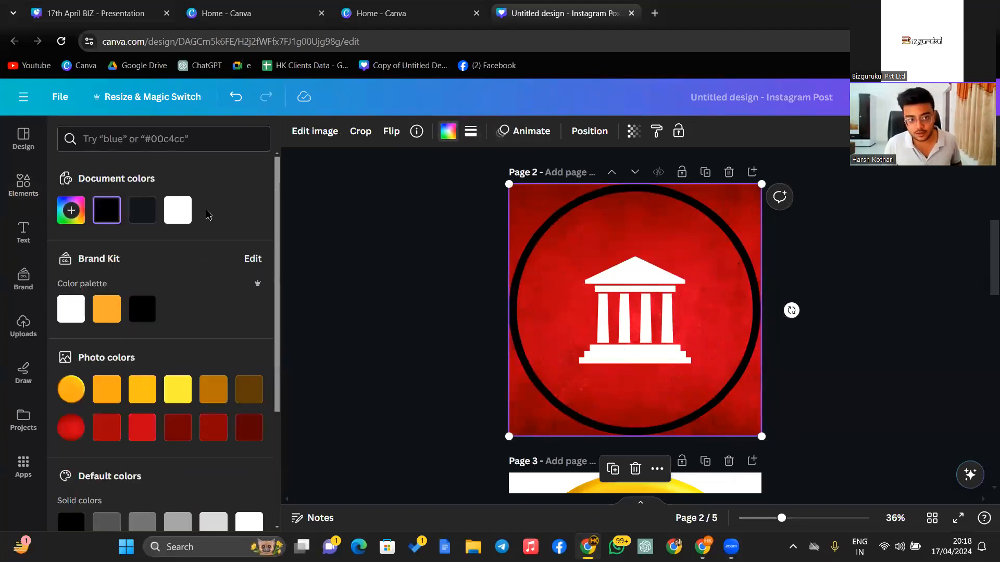
left_click(185, 211)
left_click(594, 298)
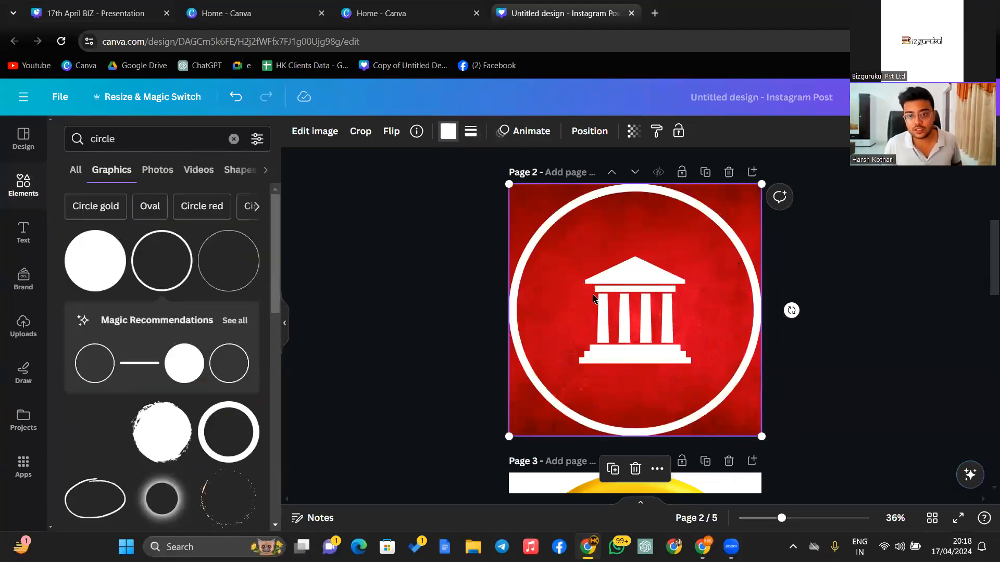
left_click_drag(669, 209, 665, 205)
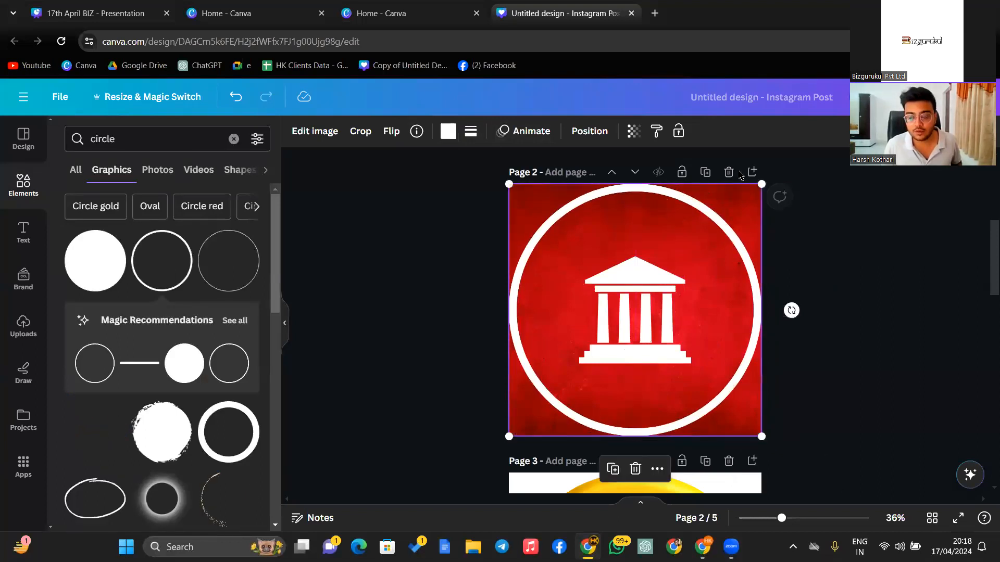
left_click(807, 232)
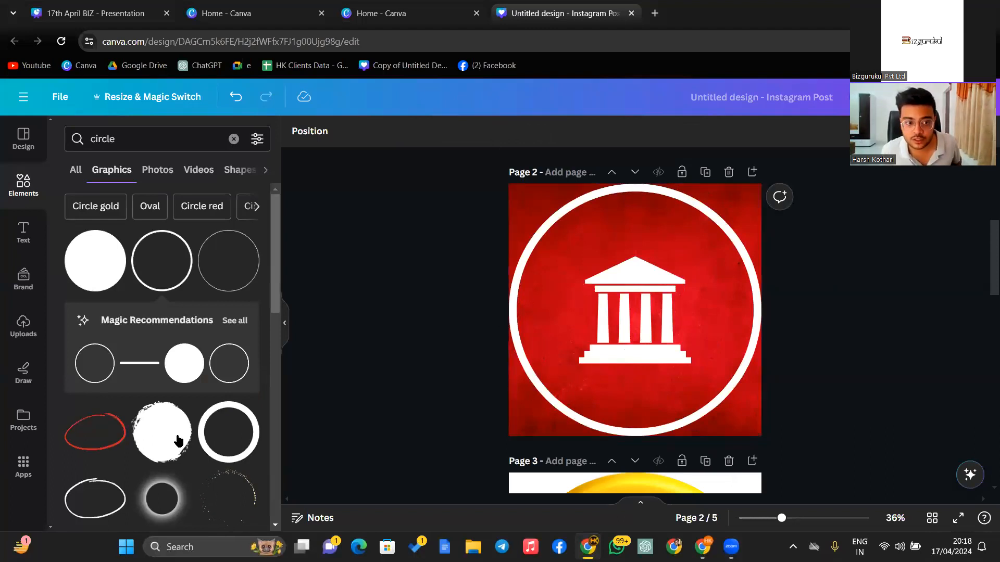
scroll(146, 431, "down", 3)
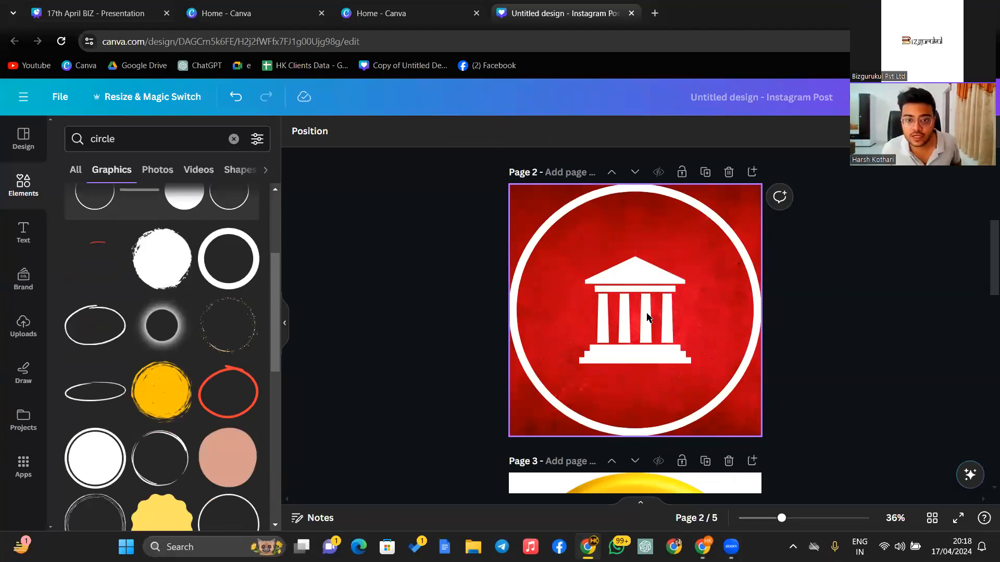
scroll(273, 360, "up", 2)
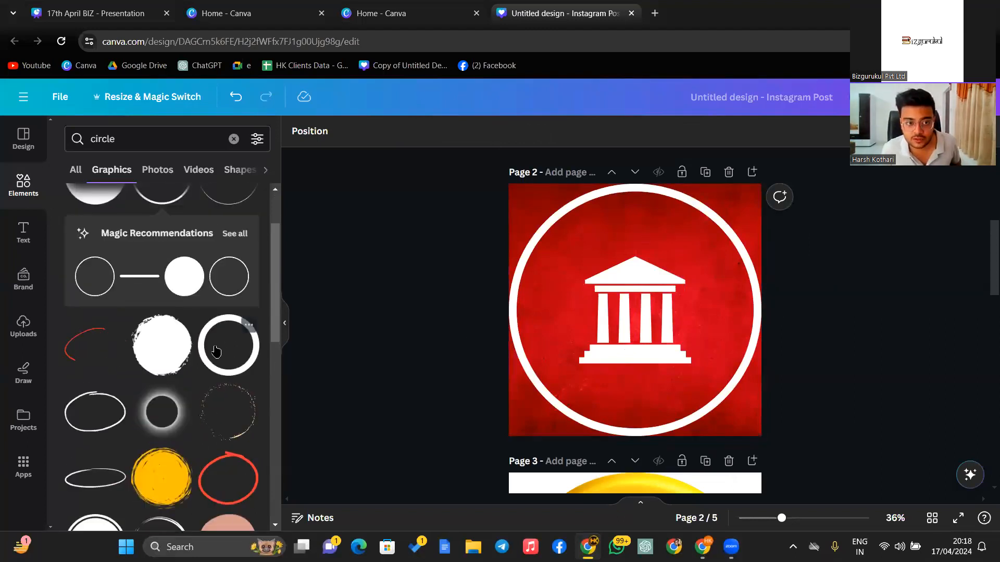
scroll(149, 257, "up", 2)
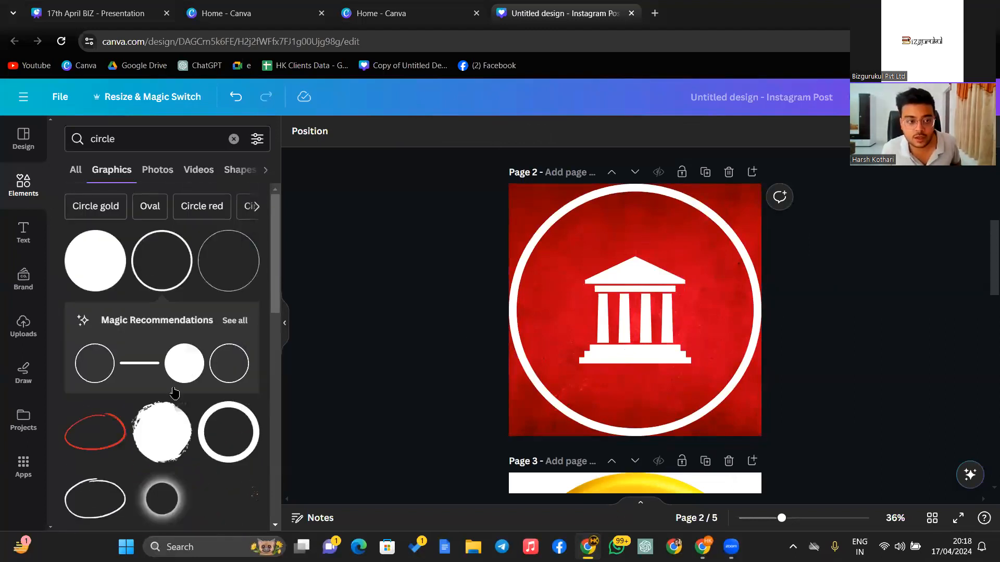
scroll(96, 407, "down", 4)
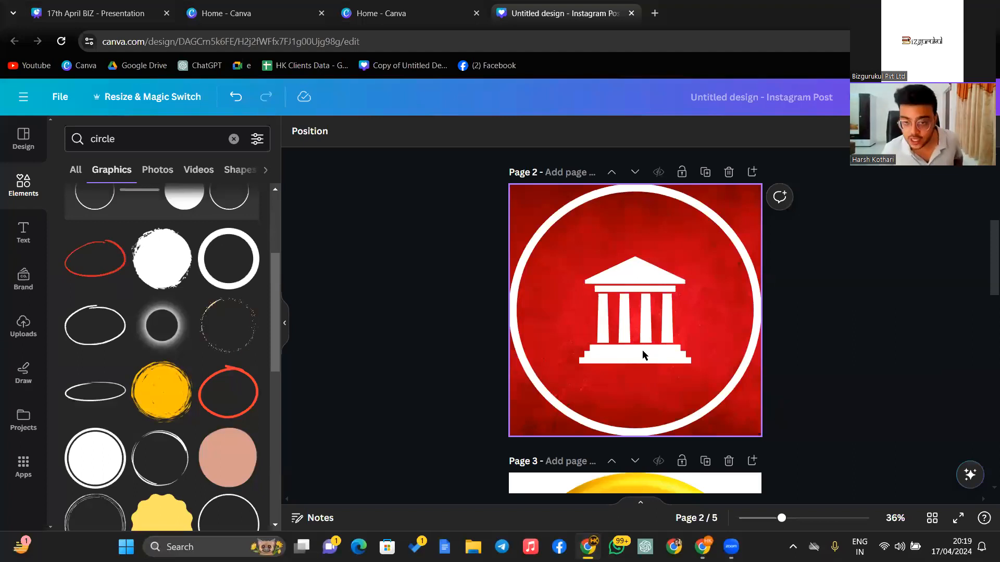
scroll(659, 359, "up", 5)
scroll(682, 334, "down", 6)
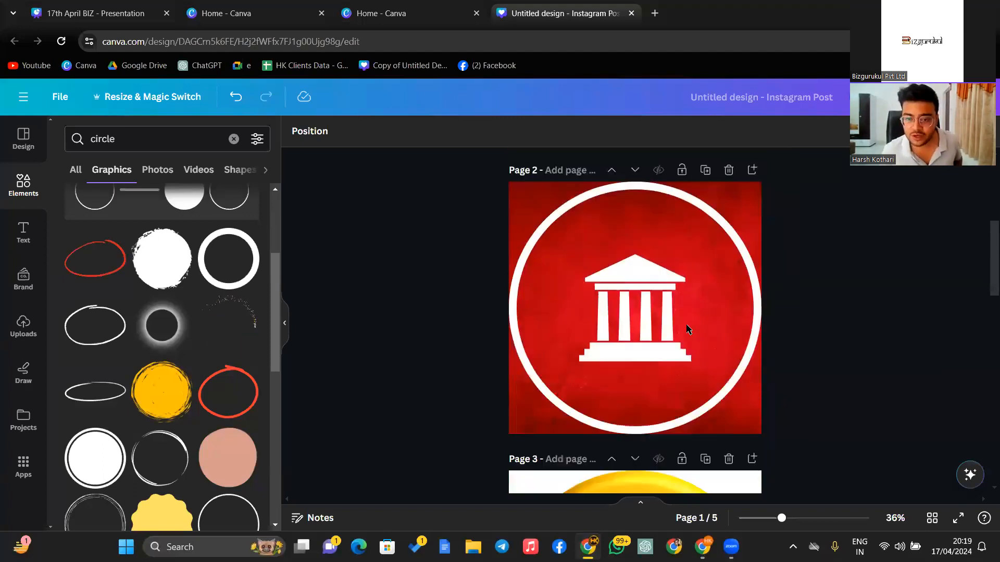
scroll(712, 344, "up", 2)
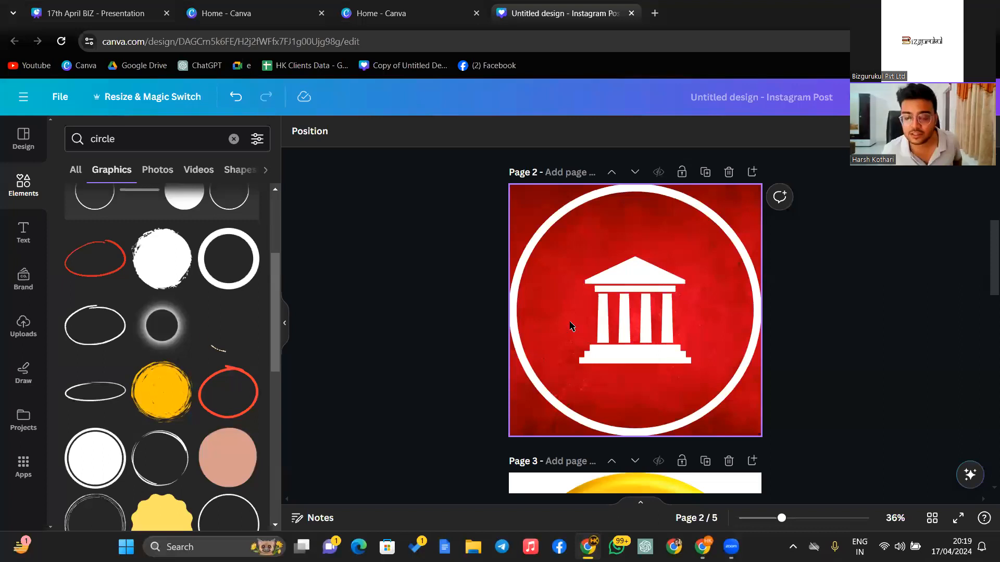
scroll(671, 280, "up", 6)
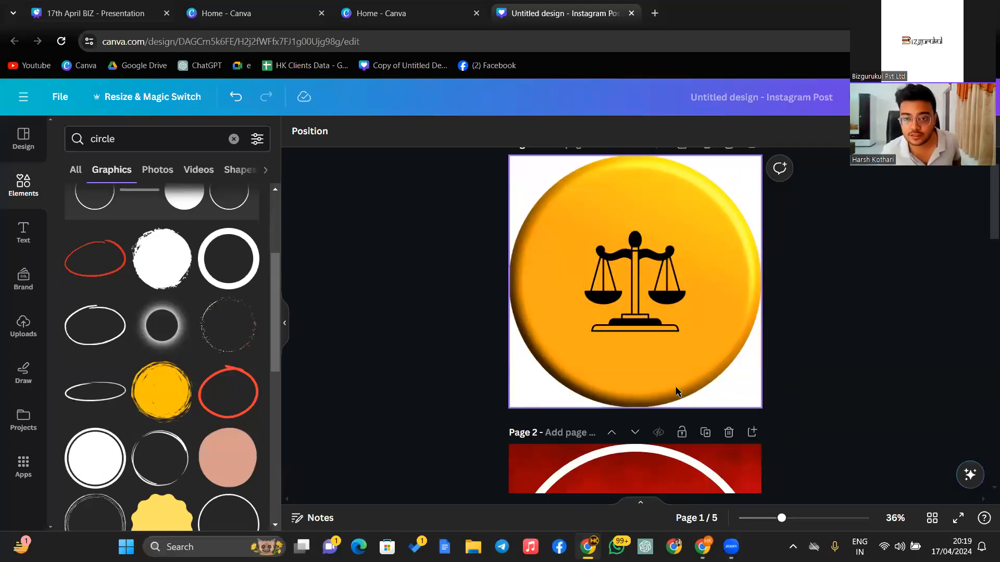
scroll(607, 393, "down", 6)
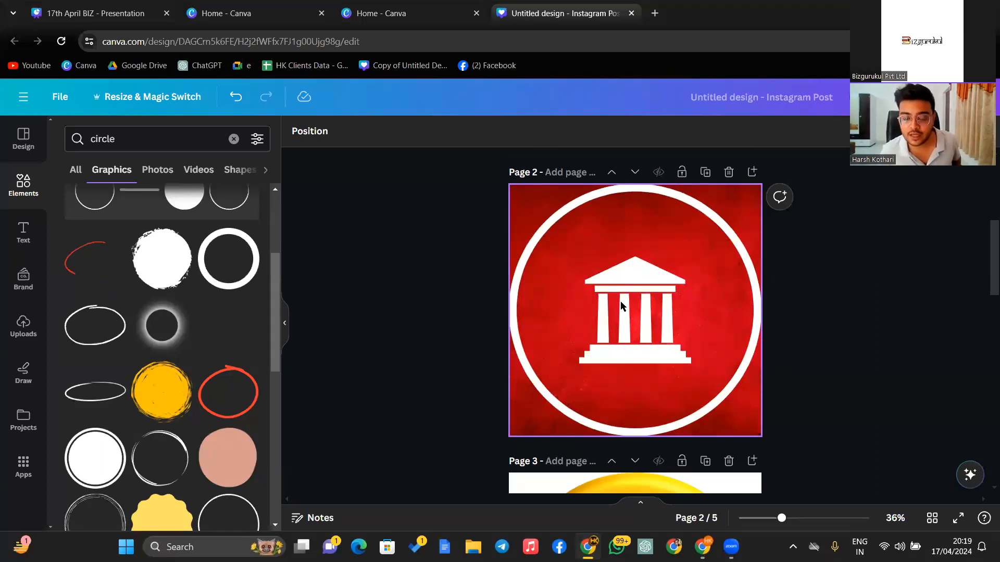
scroll(592, 459, "up", 6)
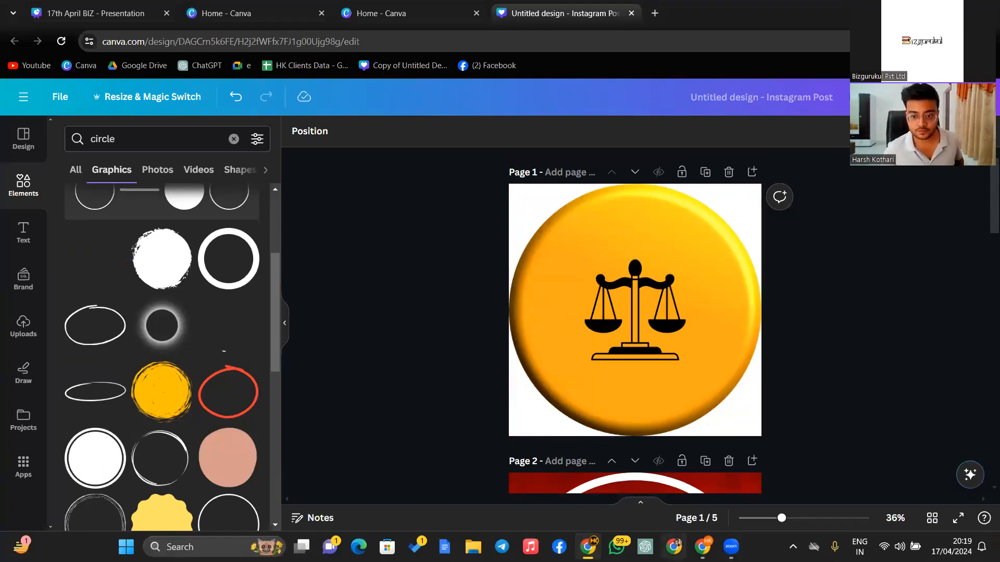
- Present the 17th April BIZ deck full screen and advance to the Bio Optimisation slide
left_click(111, 15)
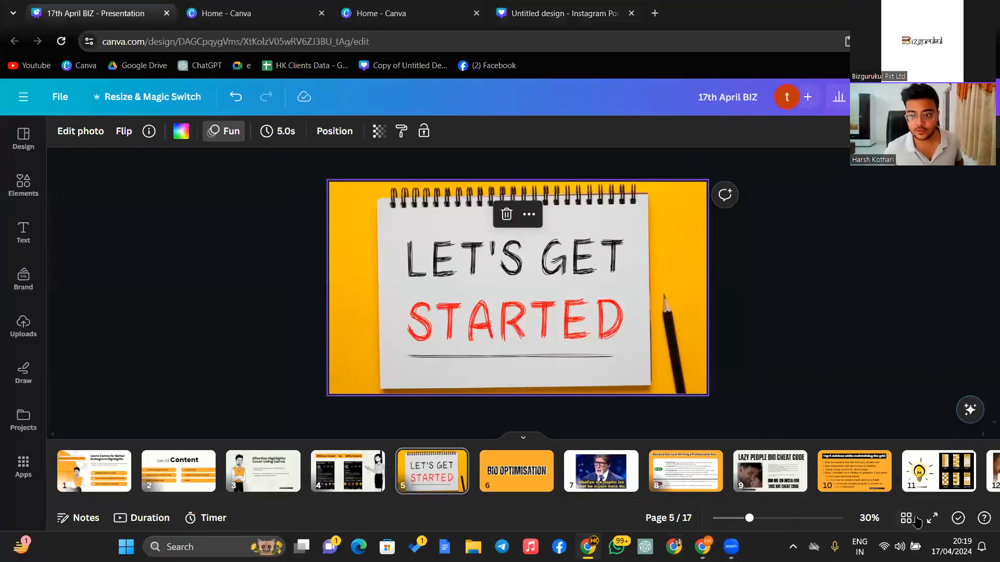
left_click(932, 519)
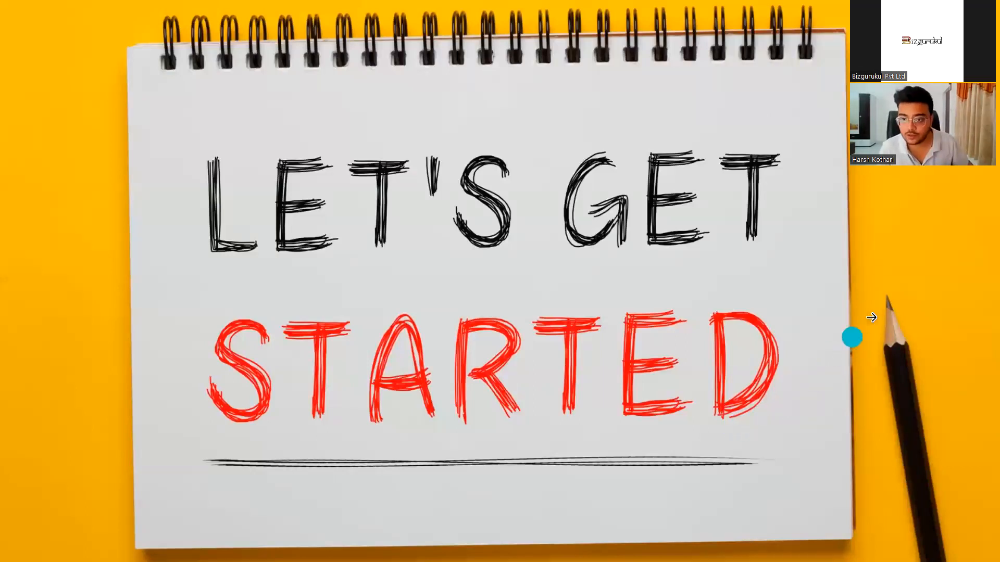
left_click(884, 301)
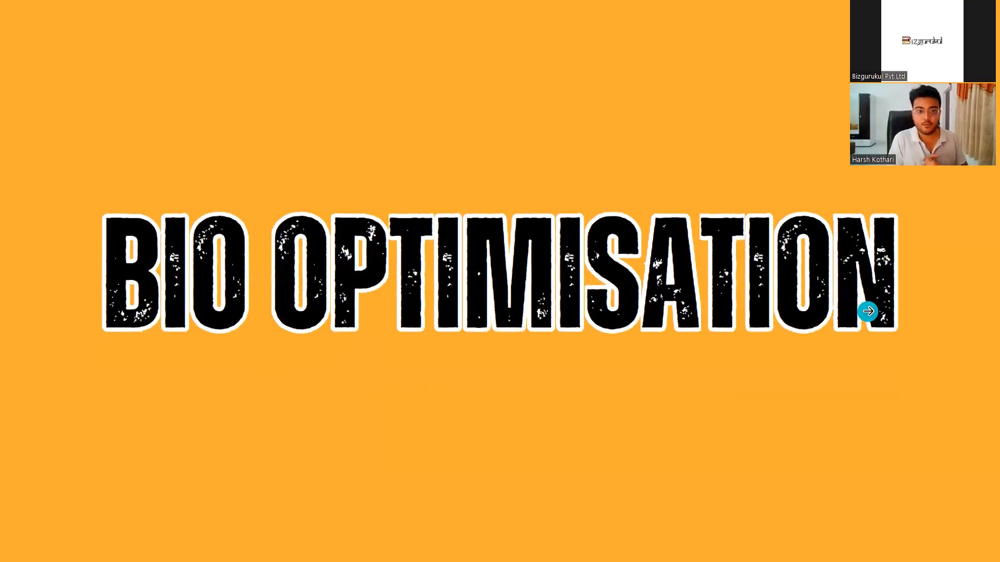
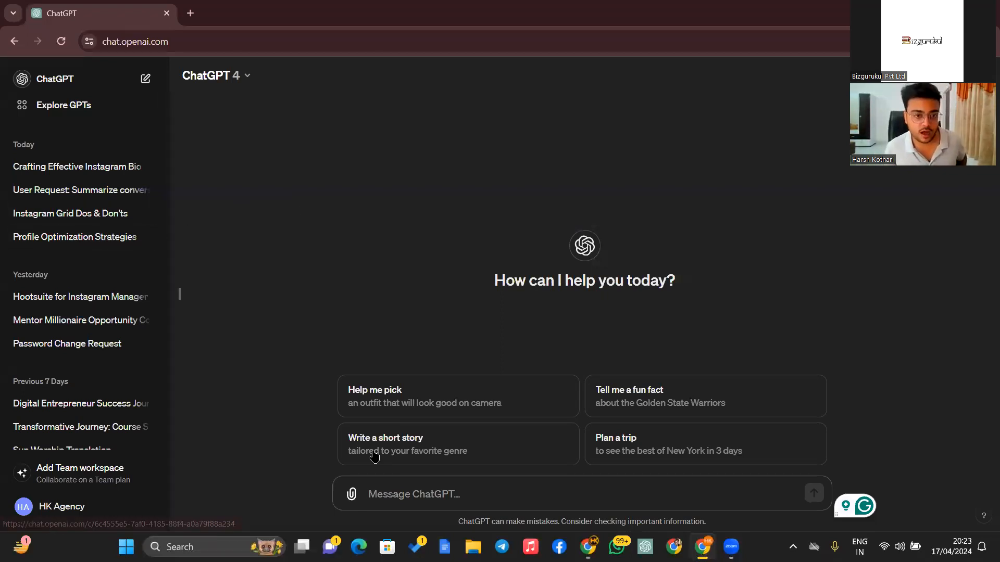
- Paste the copied Instagram bio prompt into ChatGPT, send it, and begin answer 1
right_click(380, 496)
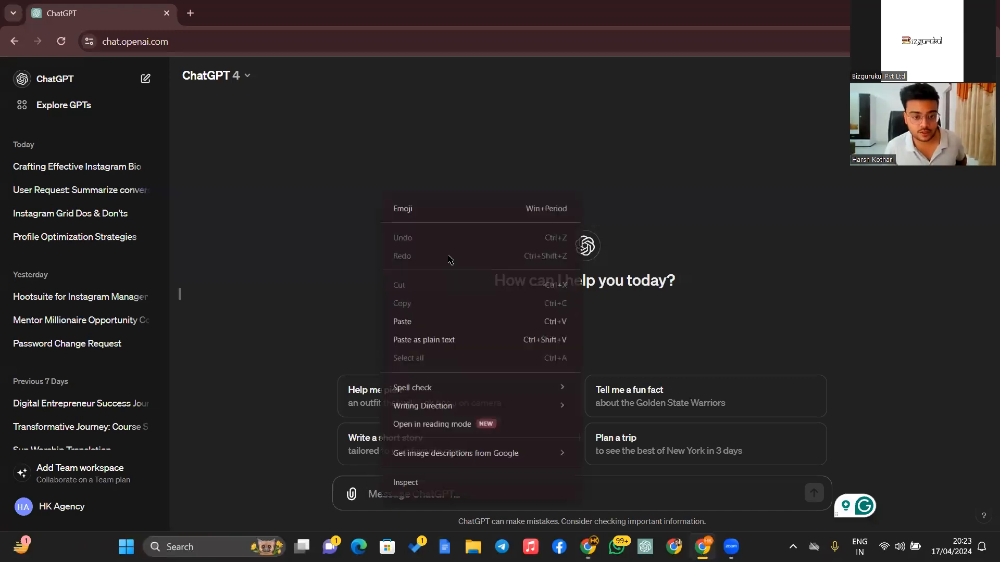
left_click(430, 322)
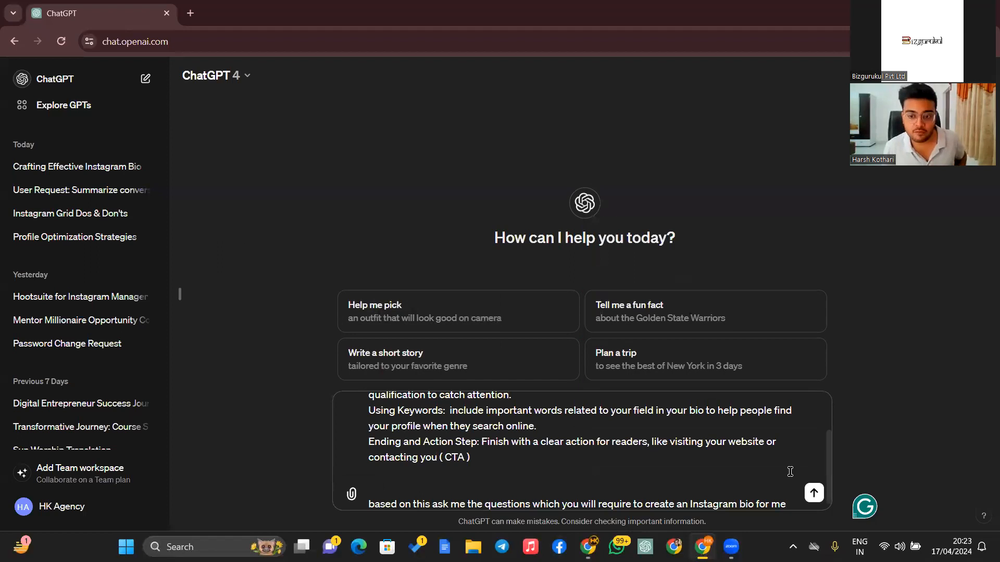
left_click(815, 493)
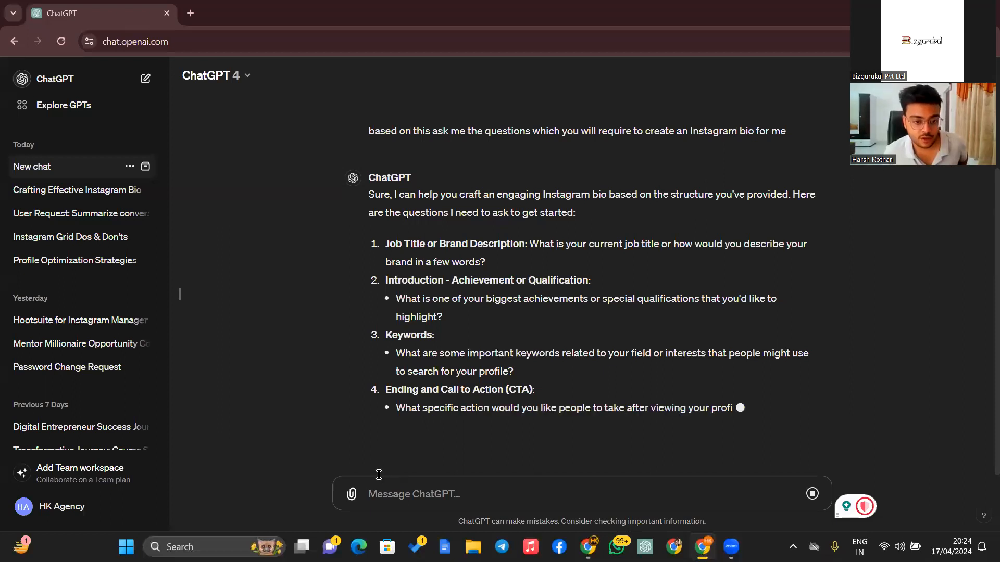
type("1.")
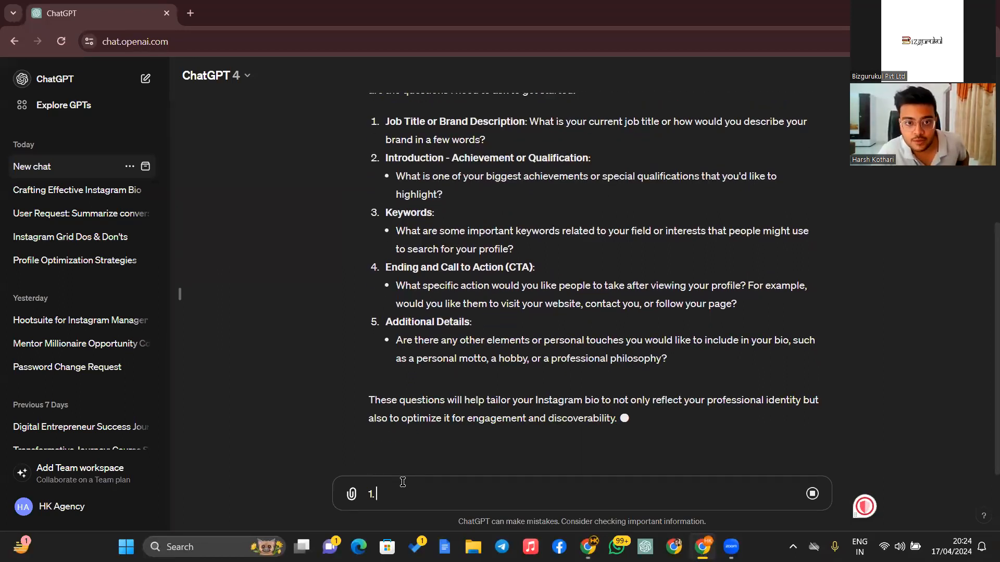
- Answer 'content marketer' as the role and 'i helped my clients growing organically' as the achievement
type("c")
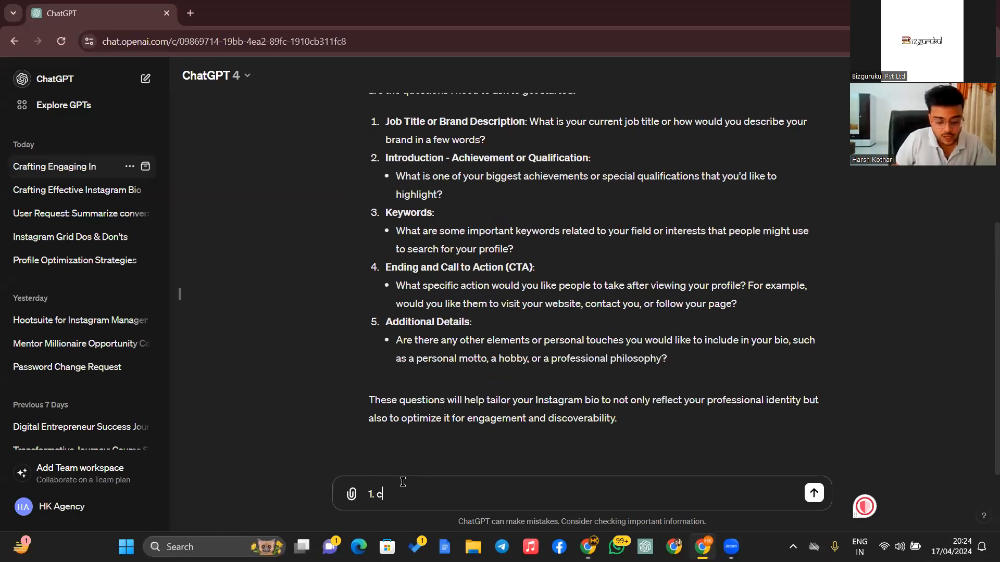
type("ontent marketer")
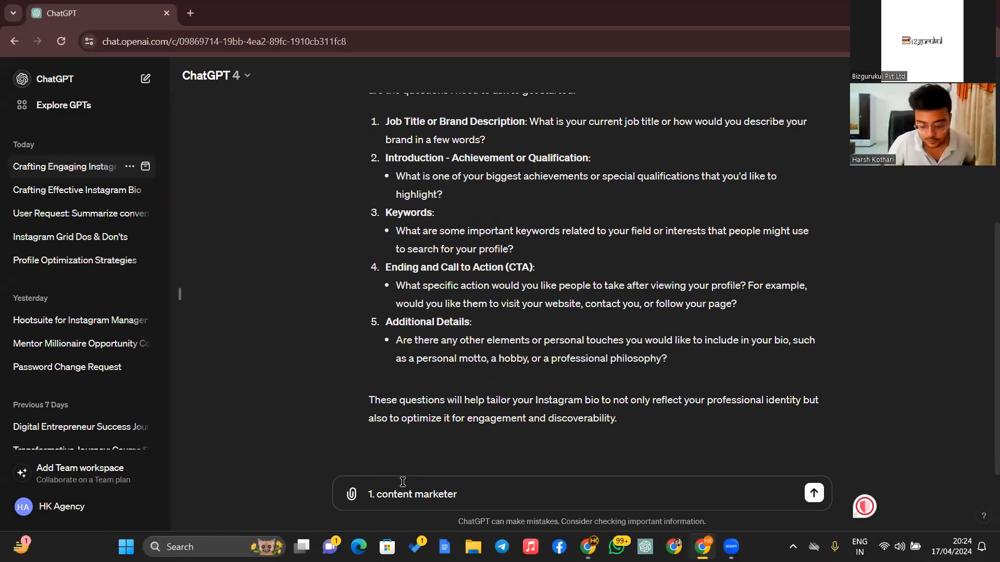
key("shift+Return")
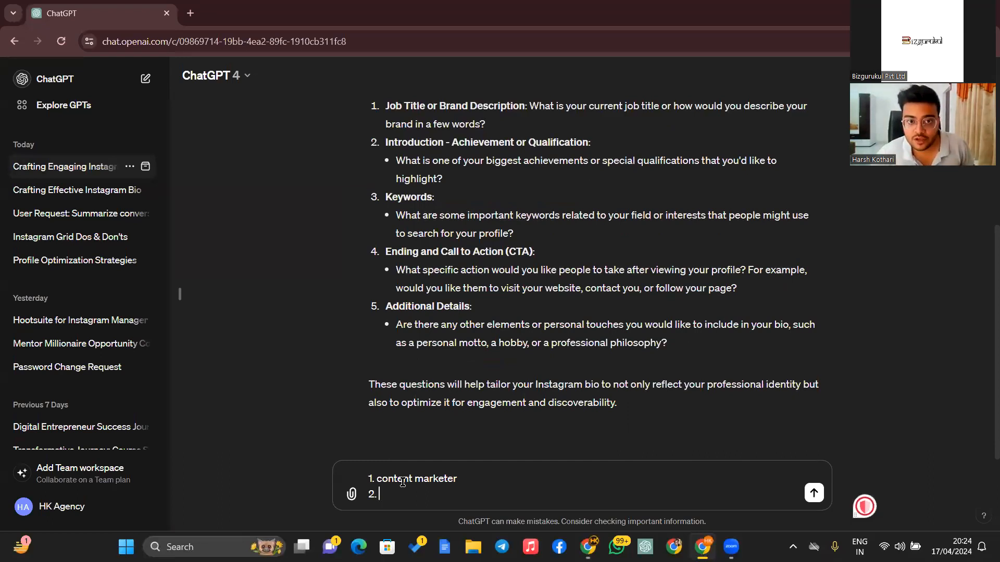
type("2. i helped my client")
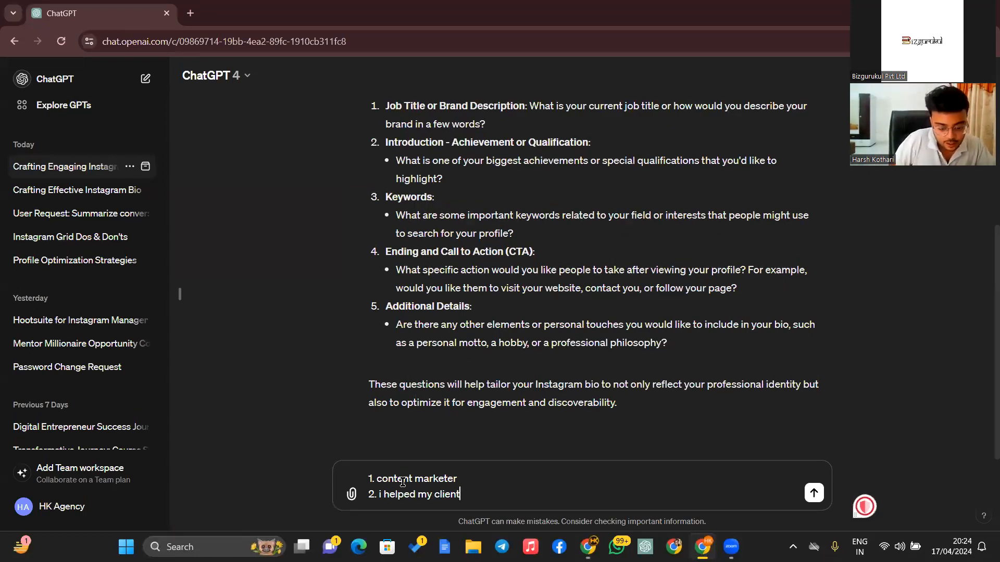
type("s growing organ")
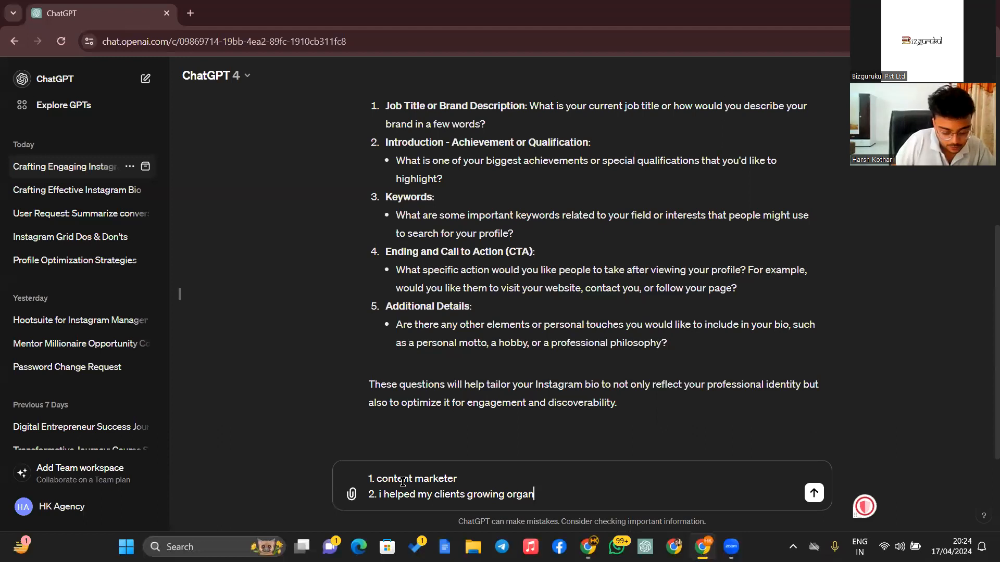
type("ically")
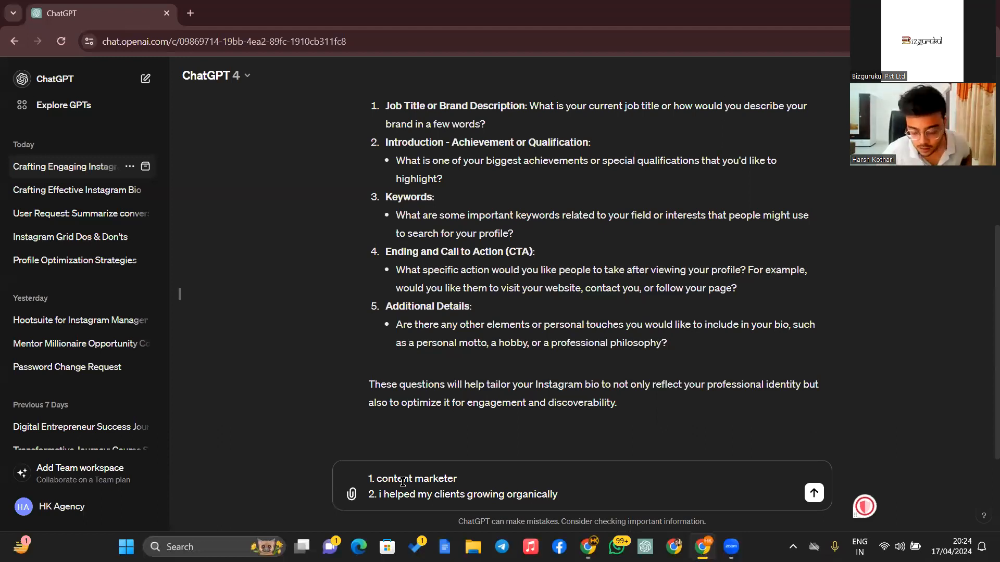
key("shift+Return")
- Add keywords content creation, social media managment, creativity, plus a contact phone number, and send
type("3.")
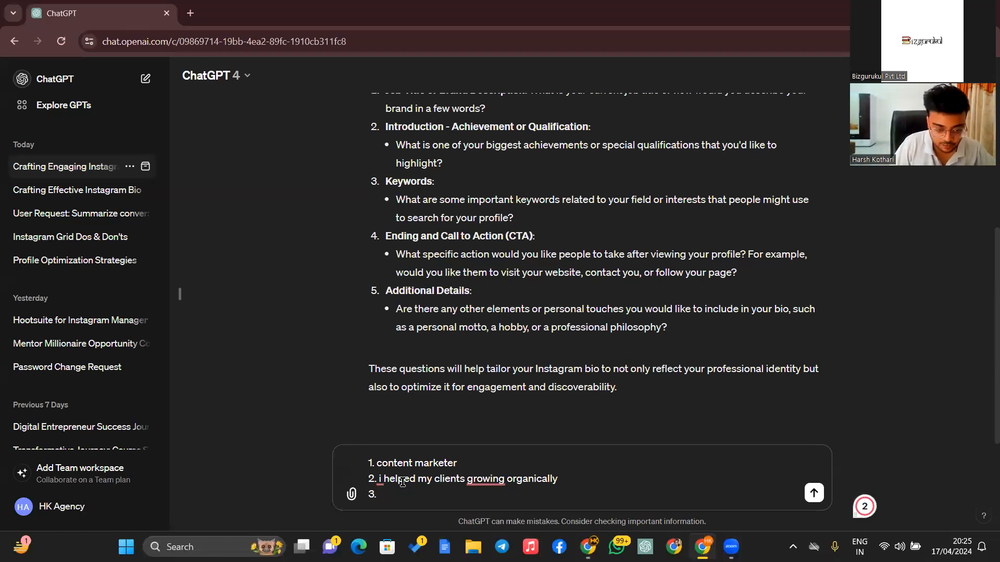
type("content")
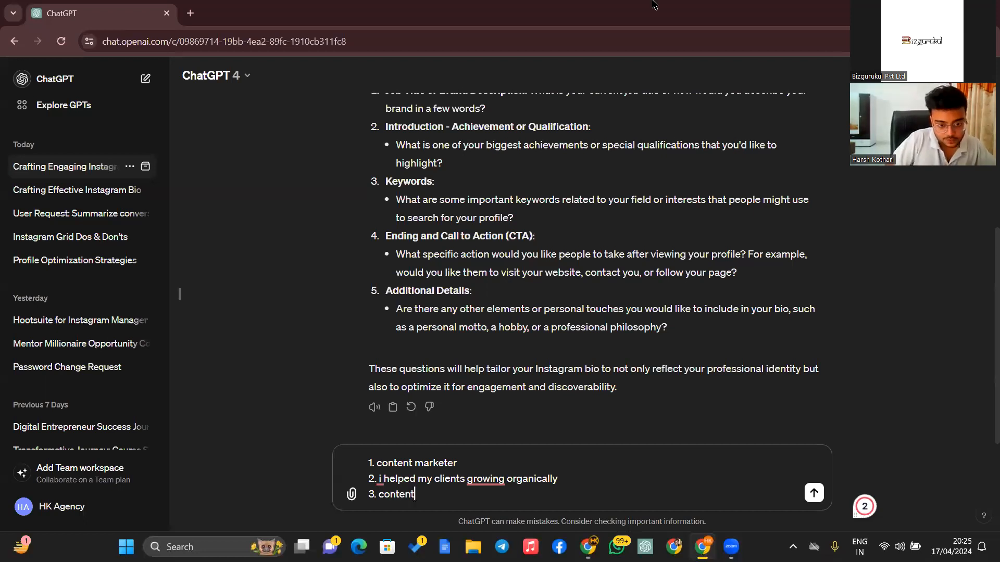
type(" creation ")
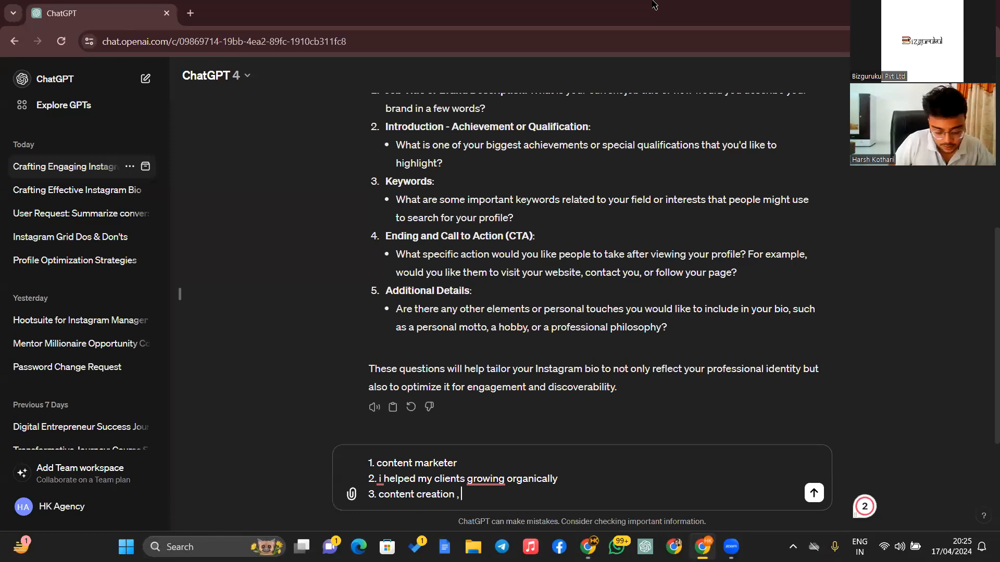
type(", social medi")
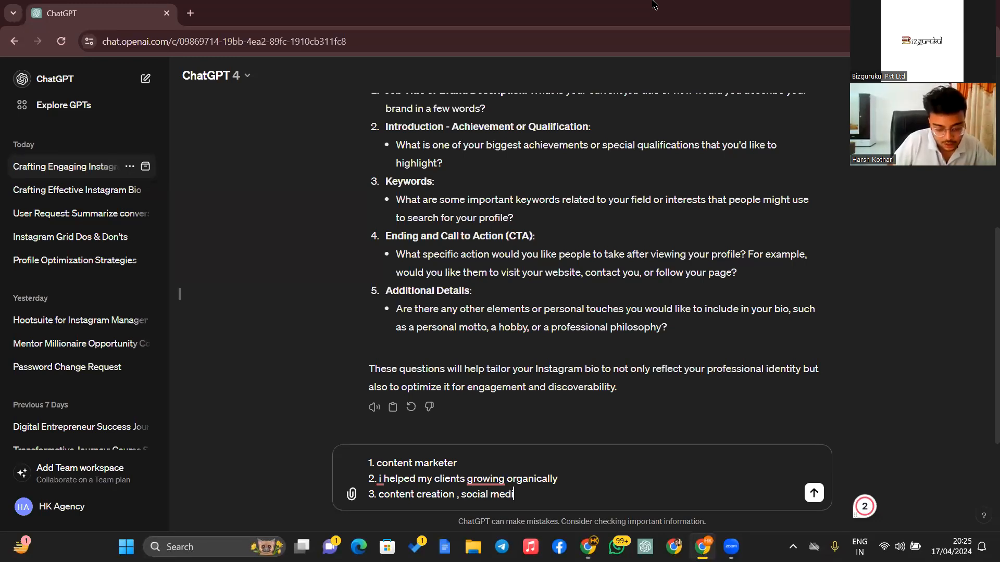
type("a managment")
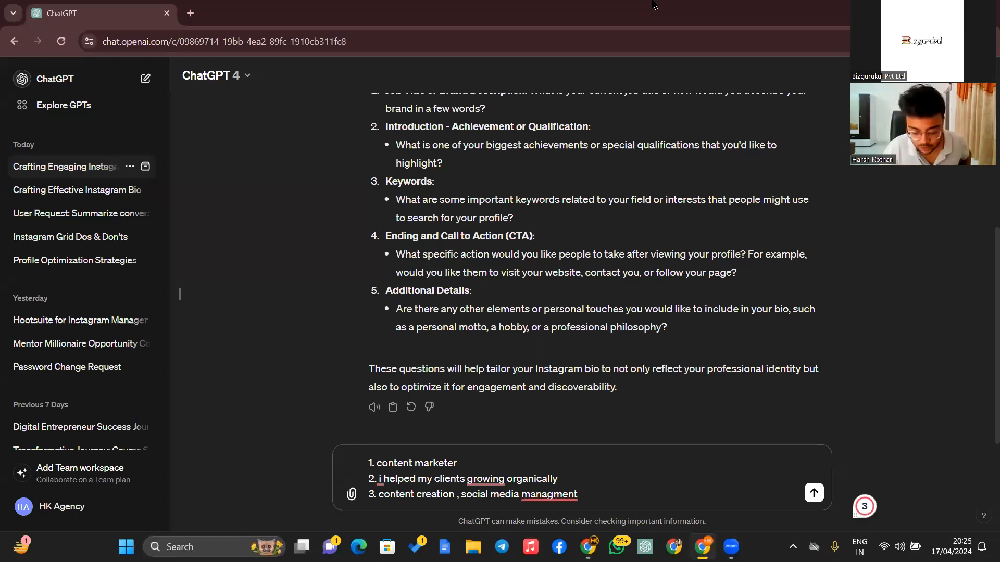
type(" ,")
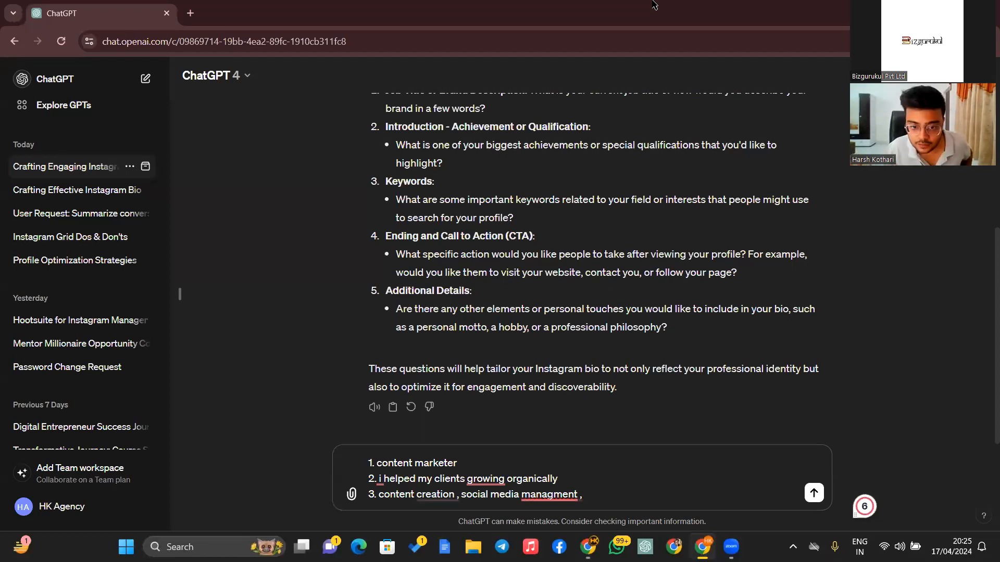
type("creativity")
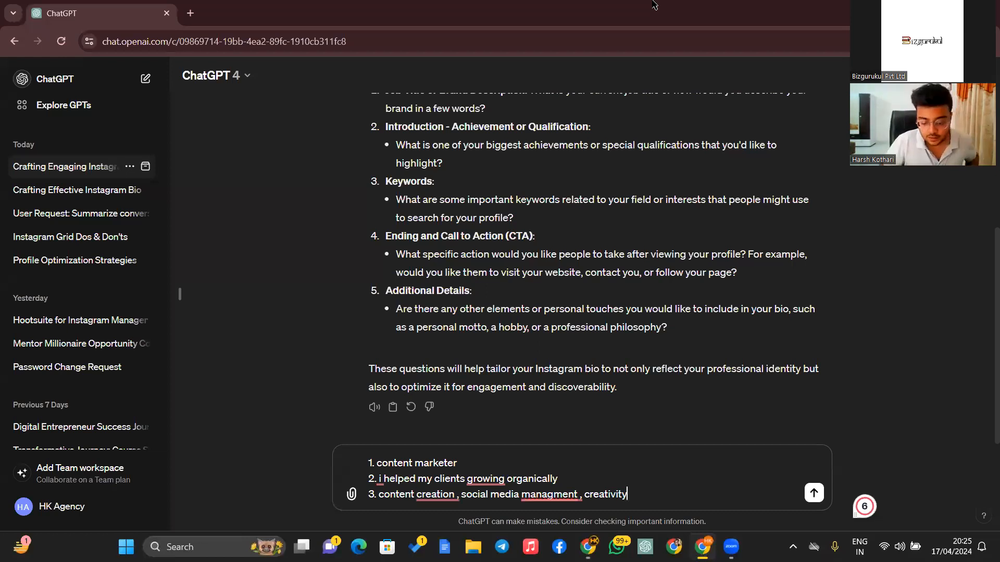
key("shift+Return")
type("3")
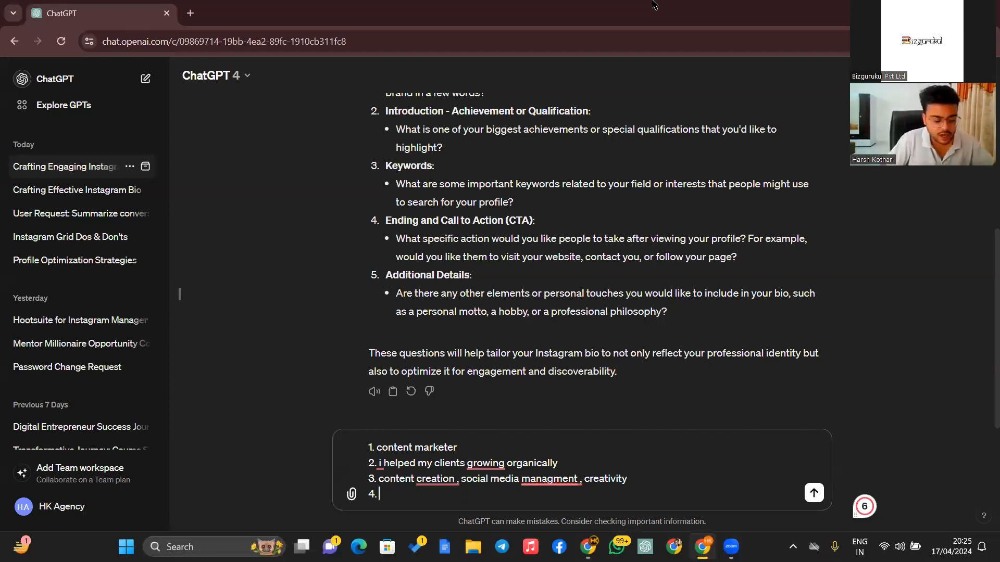
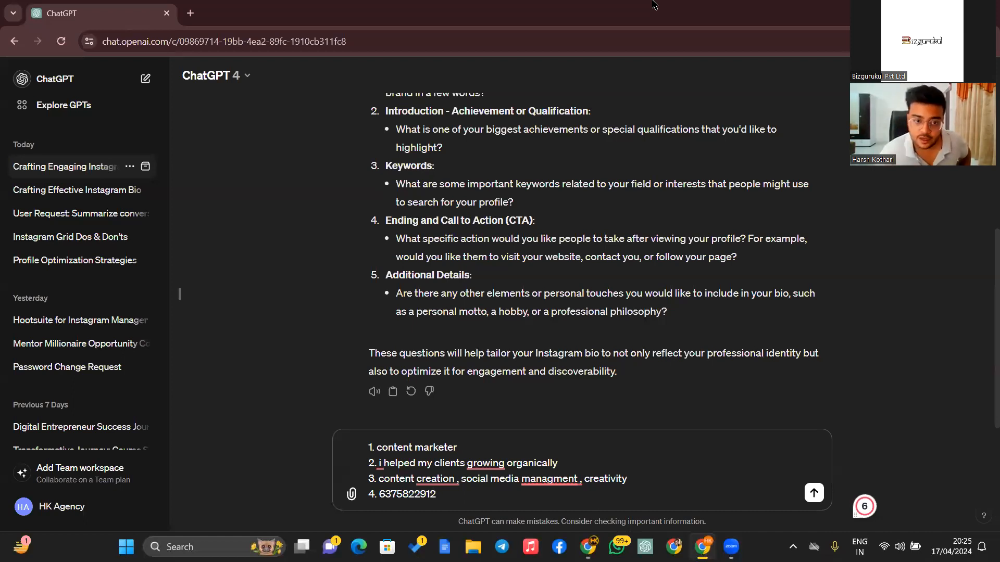
left_click(815, 493)
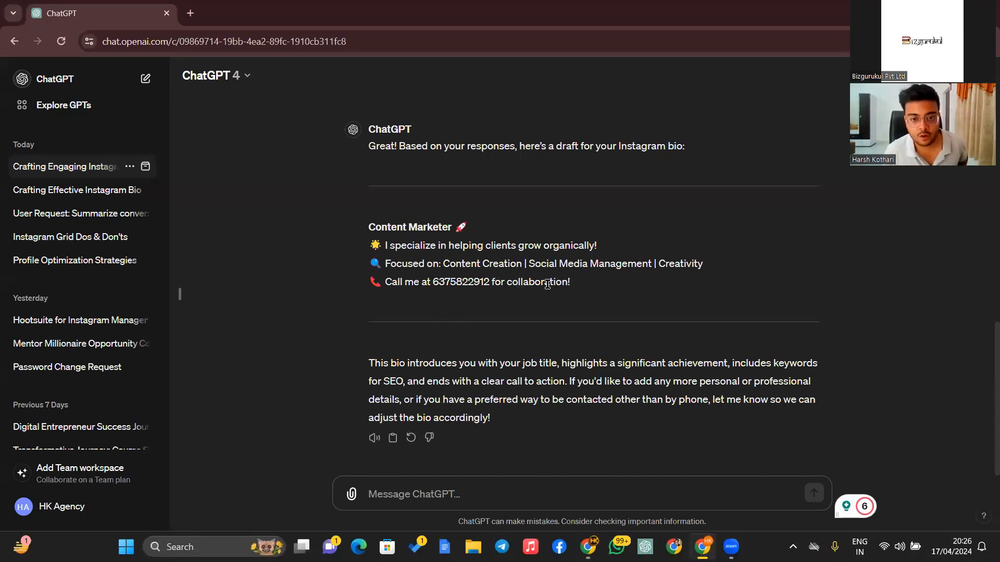
- Review ChatGPT's Content Marketer bio draft, highlighting 'collaboration' and scrolling through the reply
left_click_drag(508, 284, 565, 276)
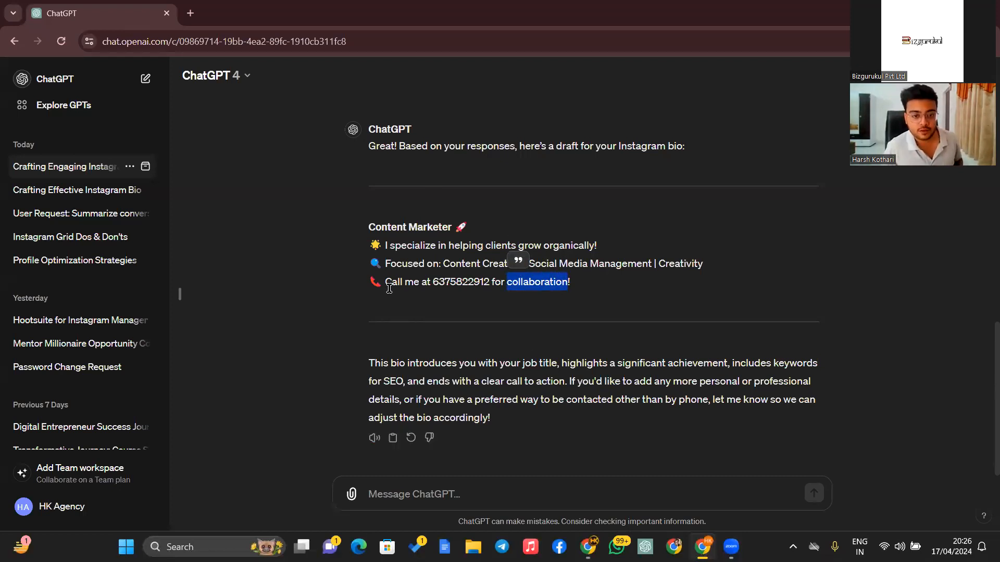
scroll(396, 292, "up", 5)
scroll(440, 411, "down", 4)
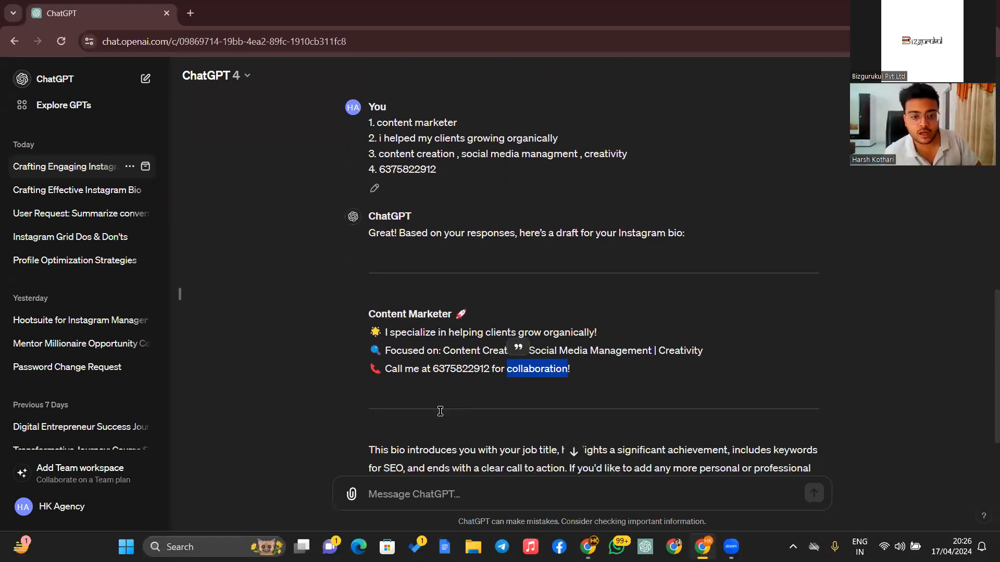
scroll(440, 412, "down", 2)
left_click(472, 485)
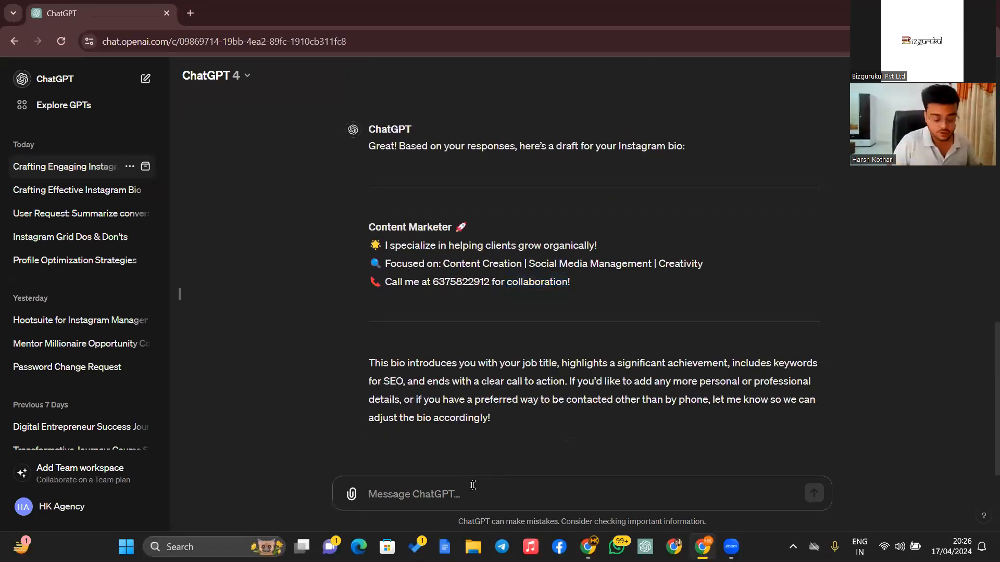
- Ask ChatGPT to 'create another version' and compare the new Content Marketing Wizard bio
type("cre")
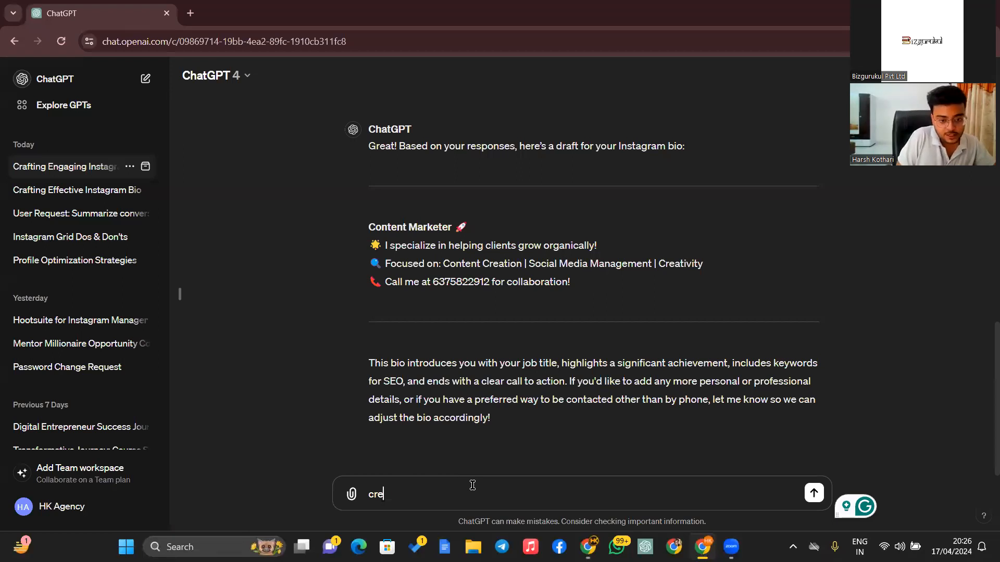
type("ate another ")
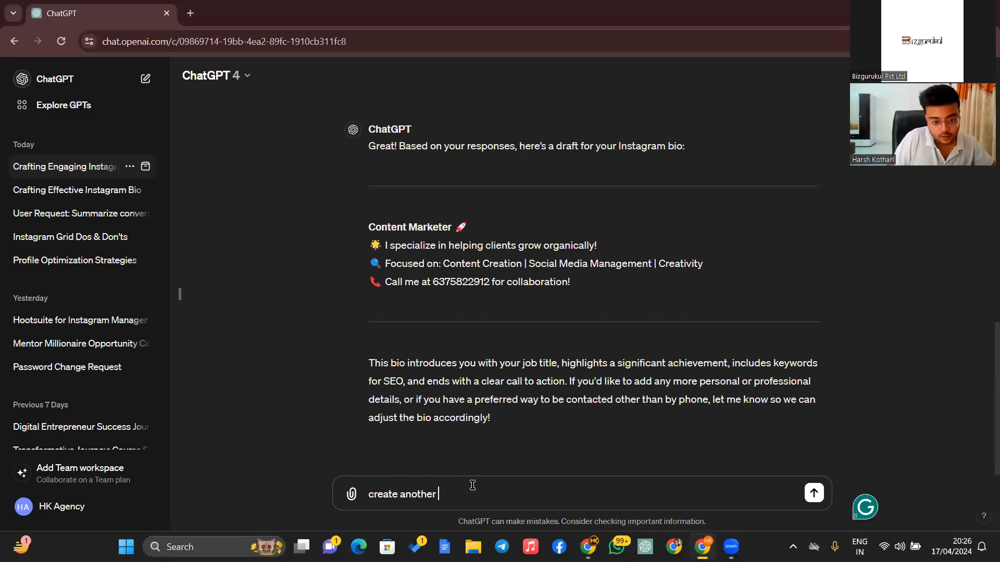
type("version")
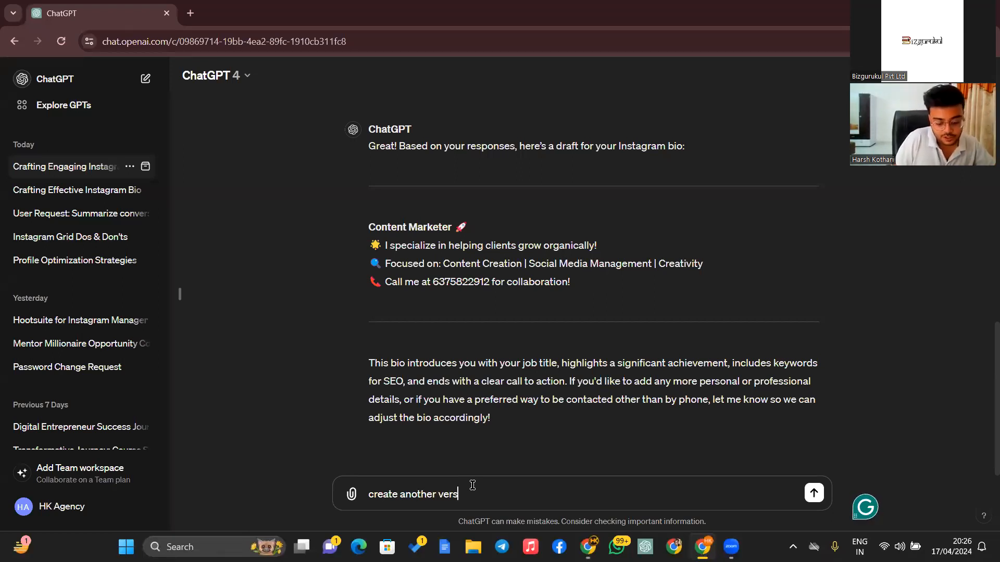
key("Return")
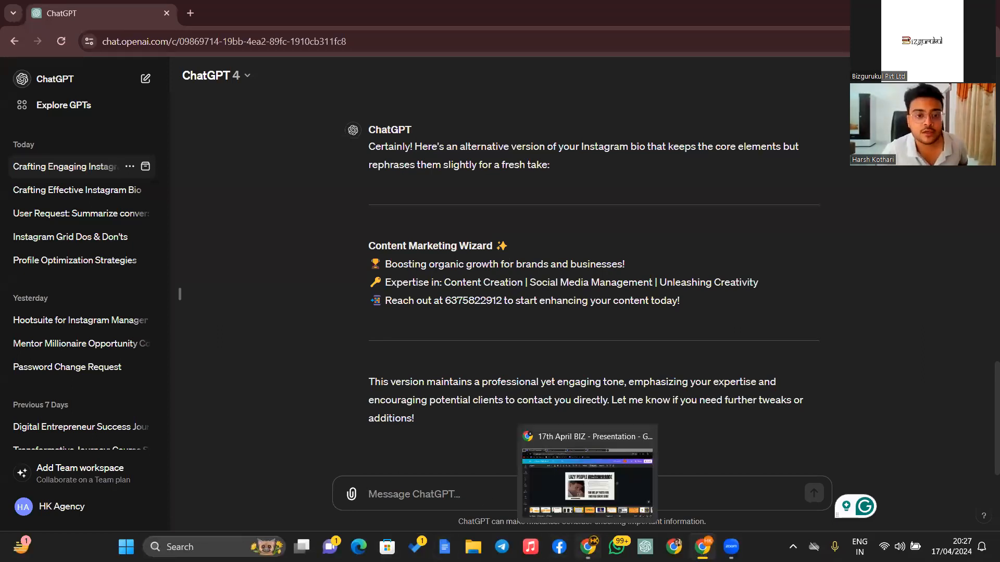
scroll(358, 183, "up", 20)
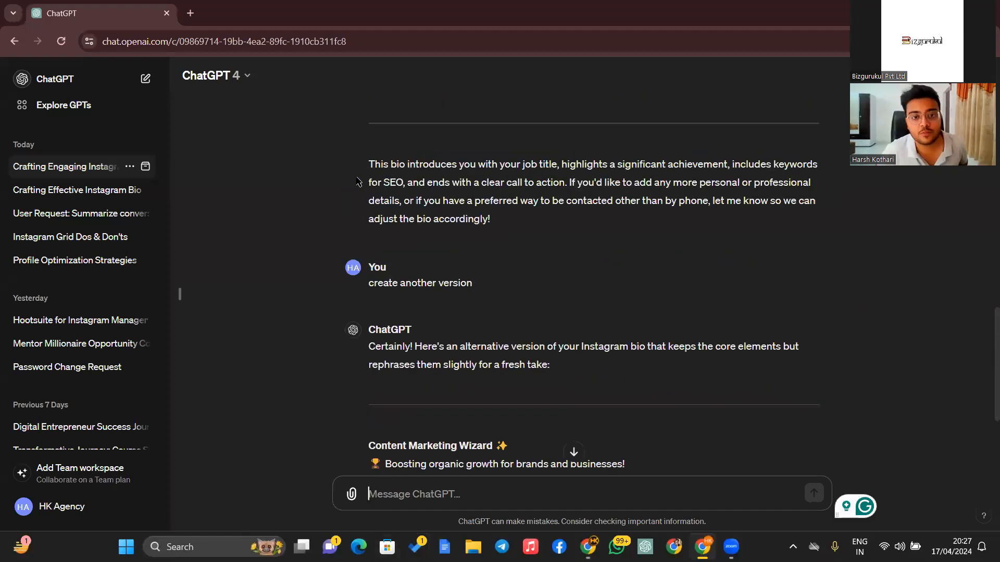
scroll(351, 411, "down", 20)
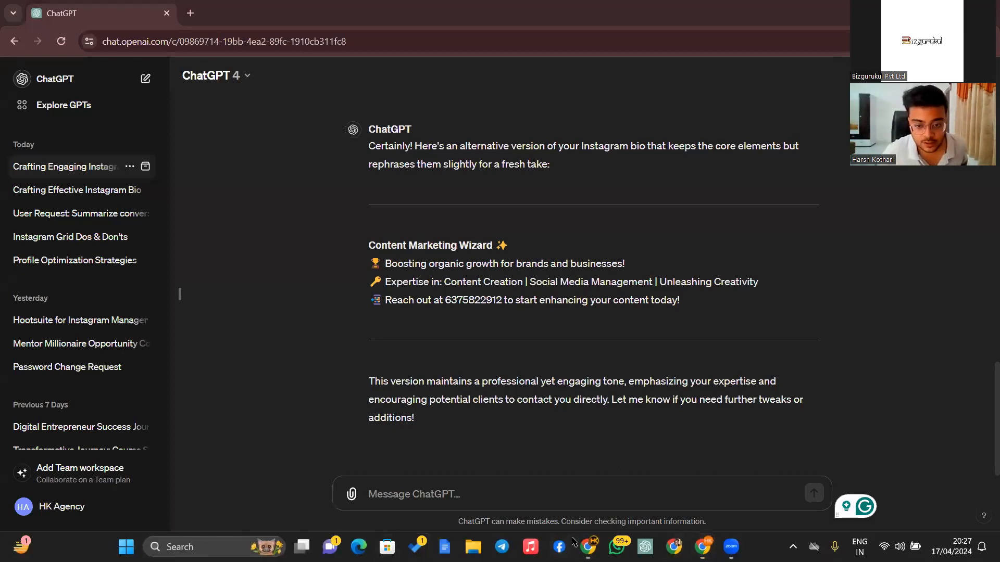
left_click(595, 544)
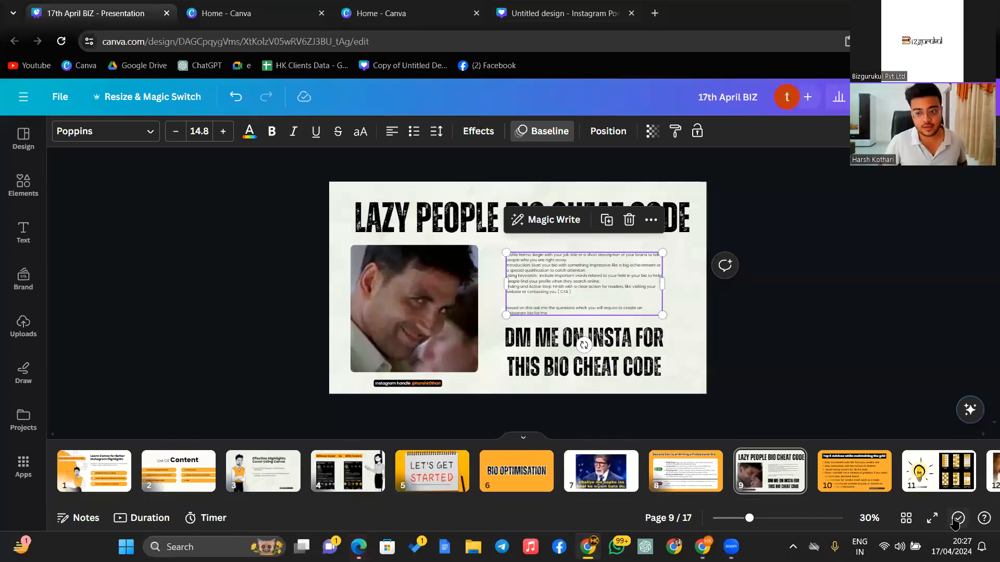
- Present the Canva deck full screen and advance to slide 10, 'Top 6 Advices while maintaining the grid'
left_click(932, 518)
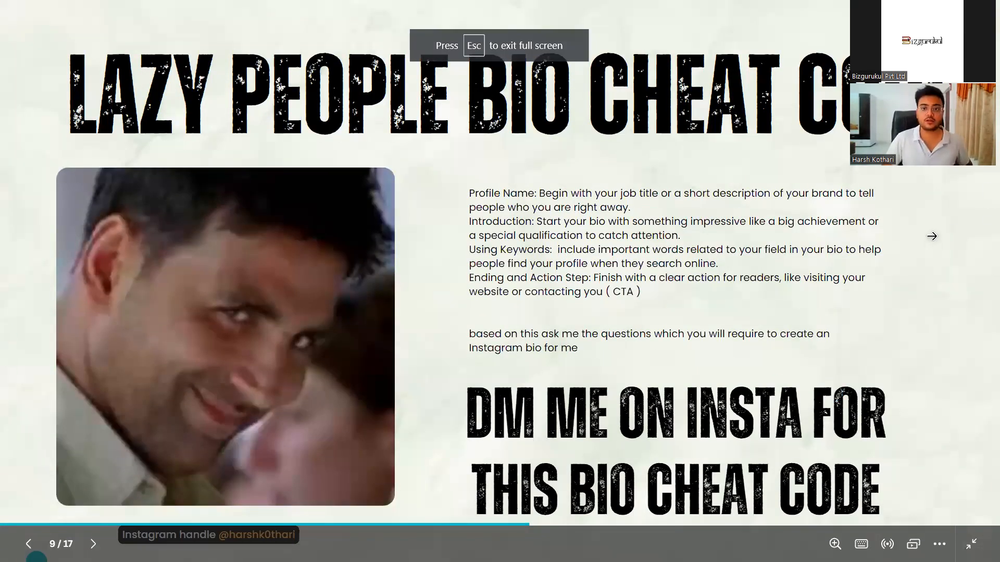
left_click(934, 233)
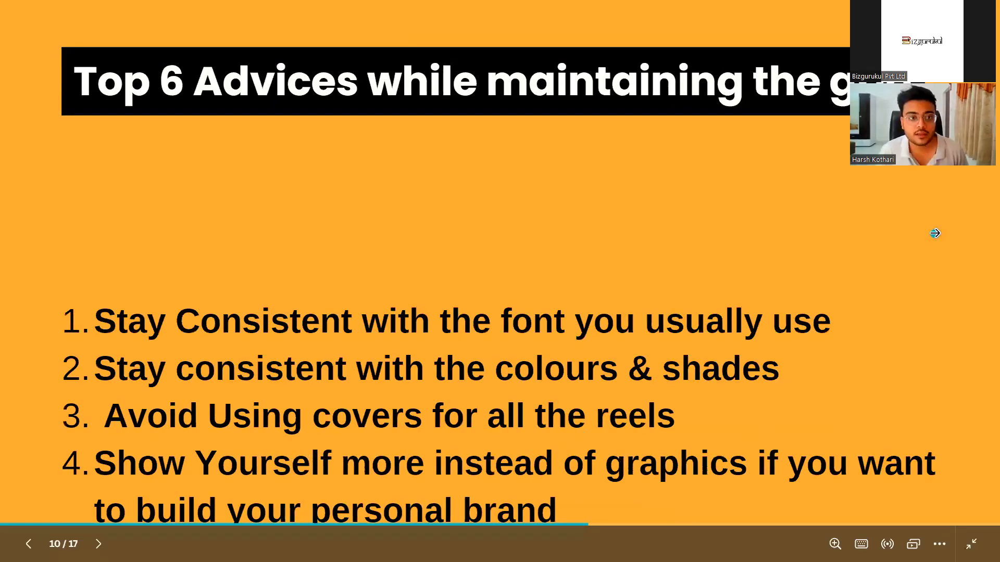